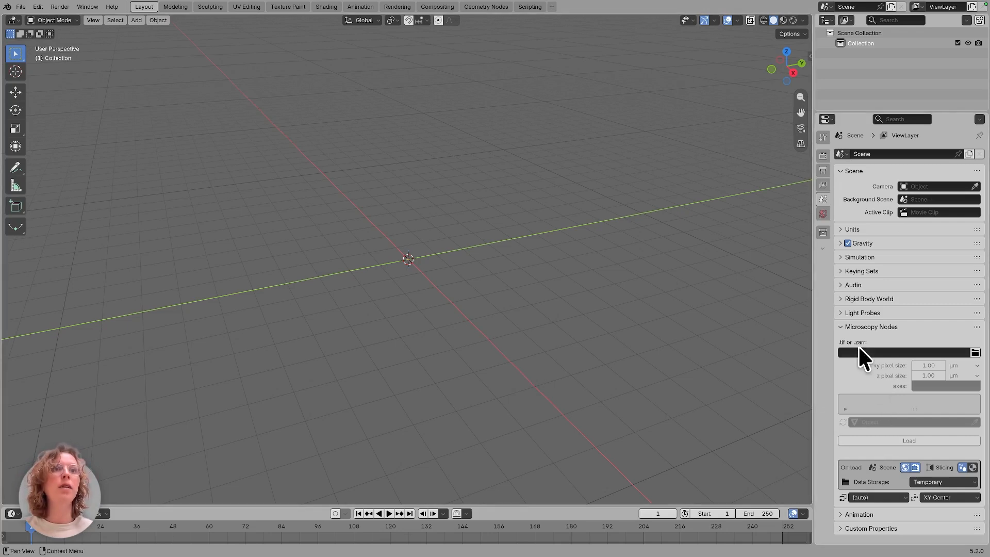
text(htttp)
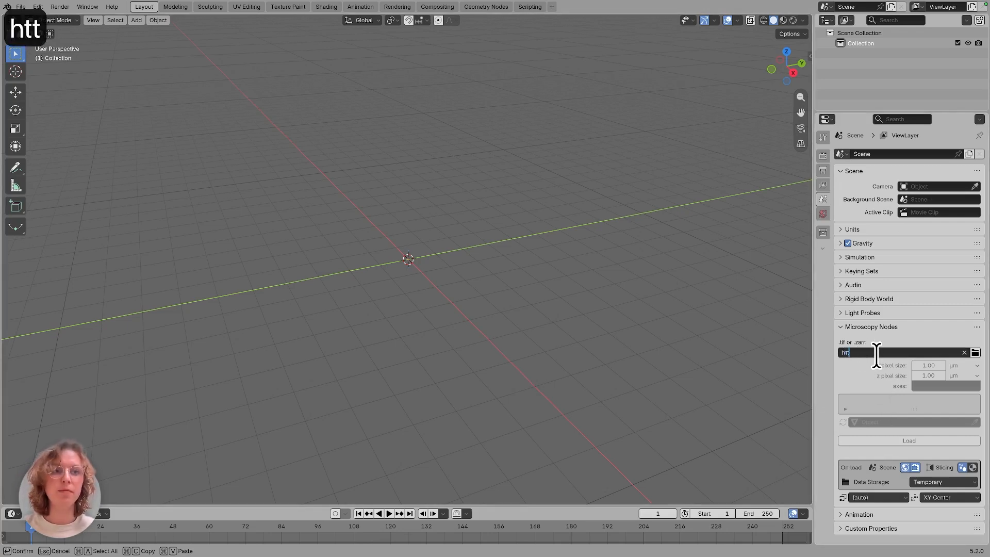
key(BackSpace)
key(BackSpace)
text(ps://)
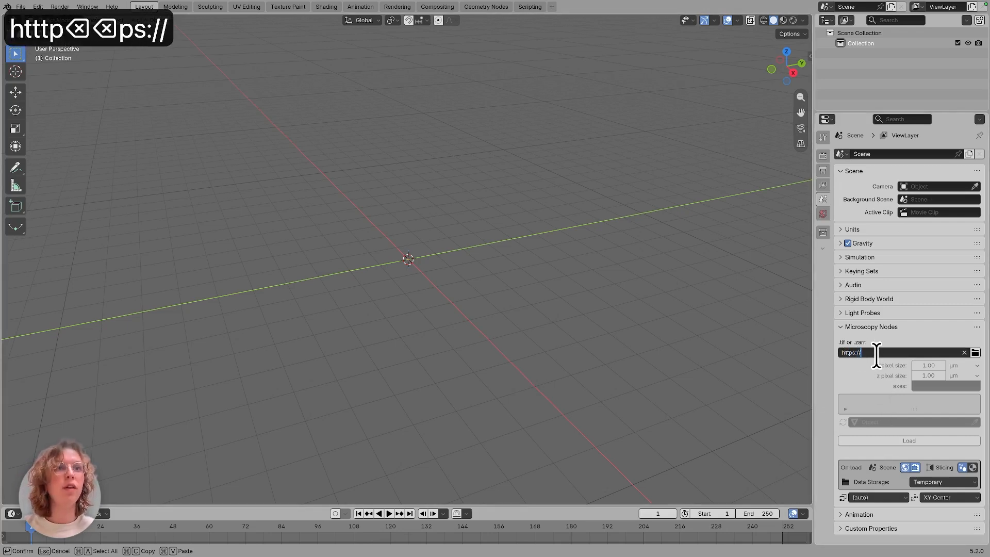
text(s3.embl.de/micro)
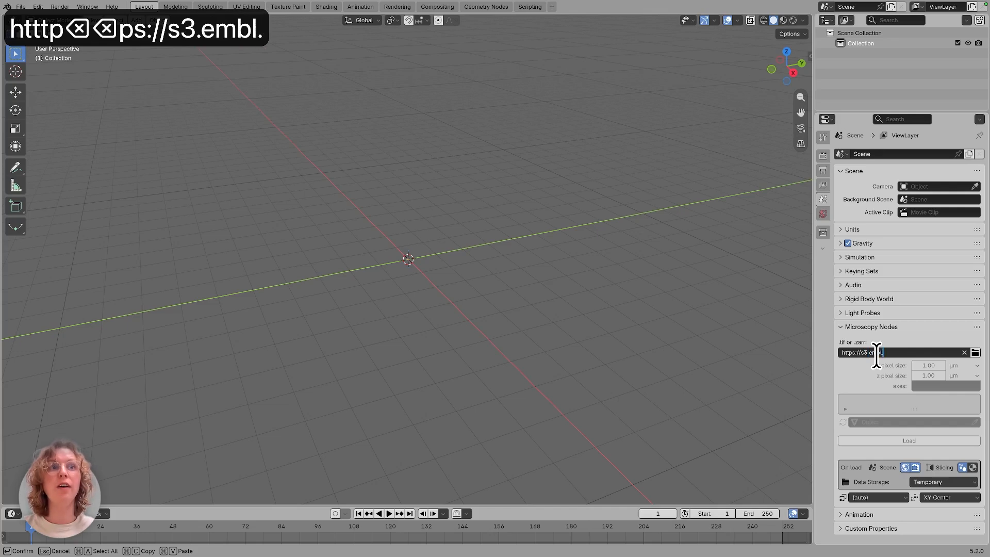
text(scop)
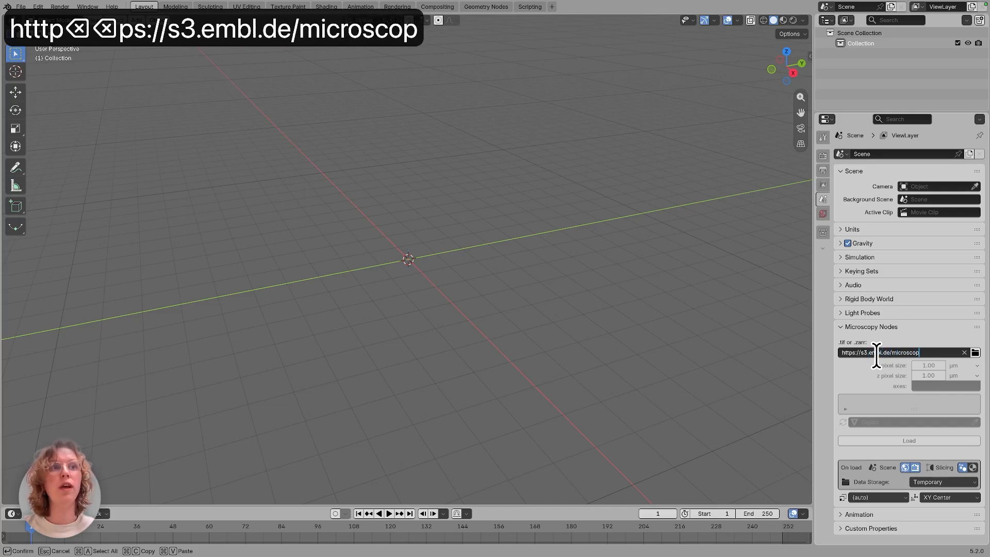
text(ynodes/RPE!))
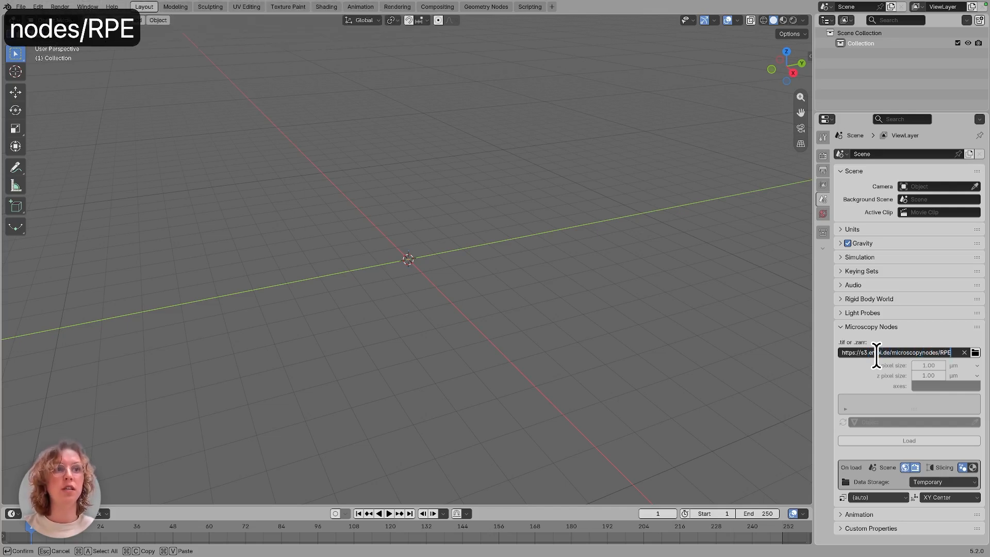
key(BackSpace)
key(BackSpace)
text(1_)
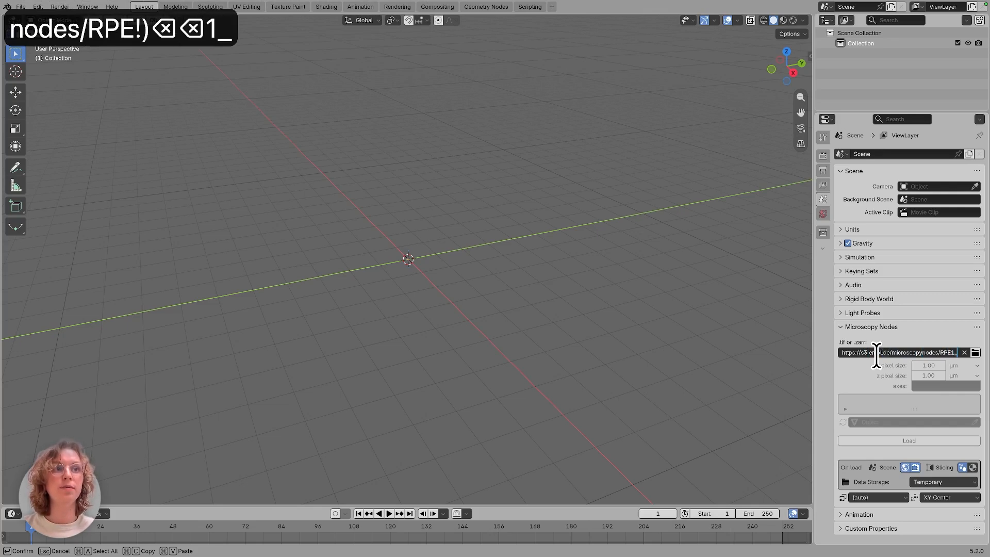
text(4x.zarr)
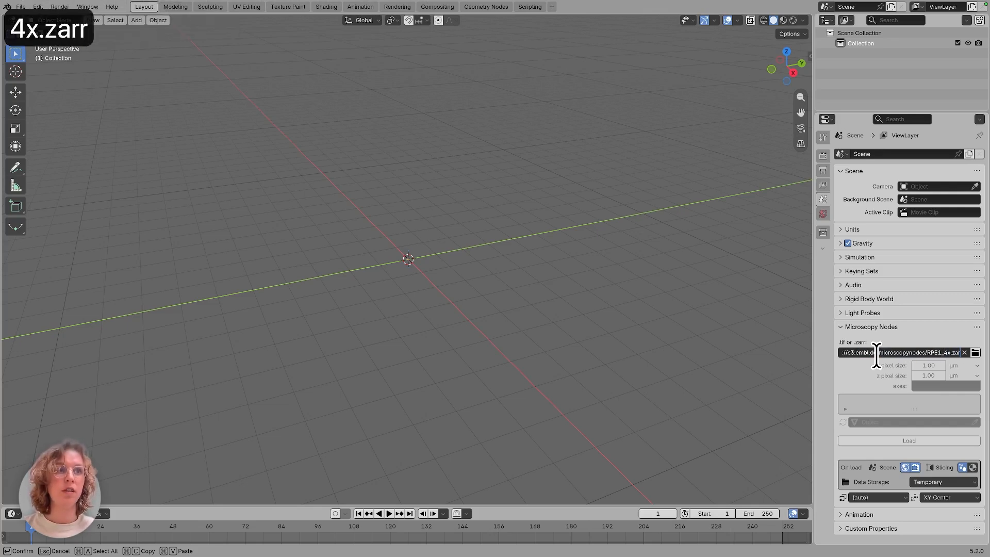
key(Return)
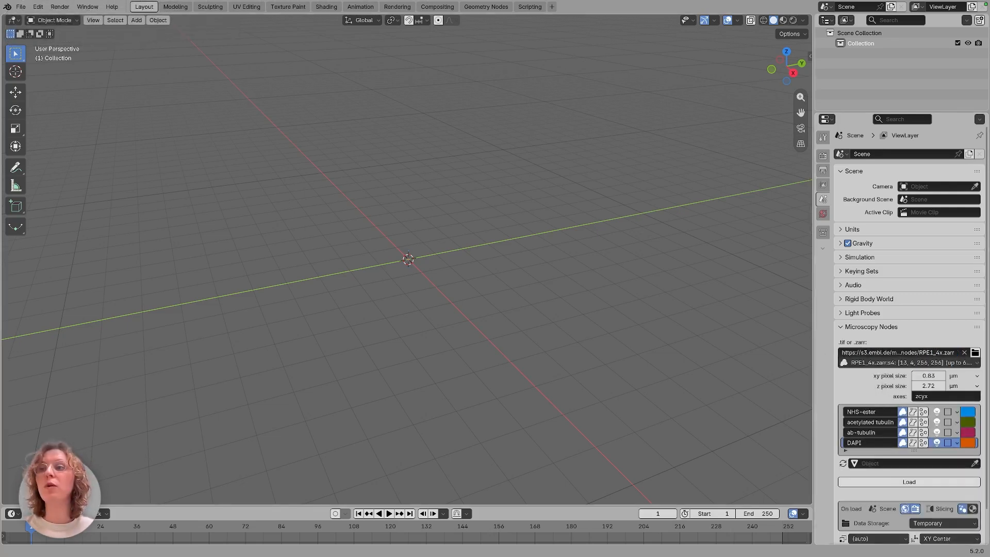
Load the RPE1_4x.zarr dataset into the scene and inspect the imported volume from above and from an angle.
click(913, 482)
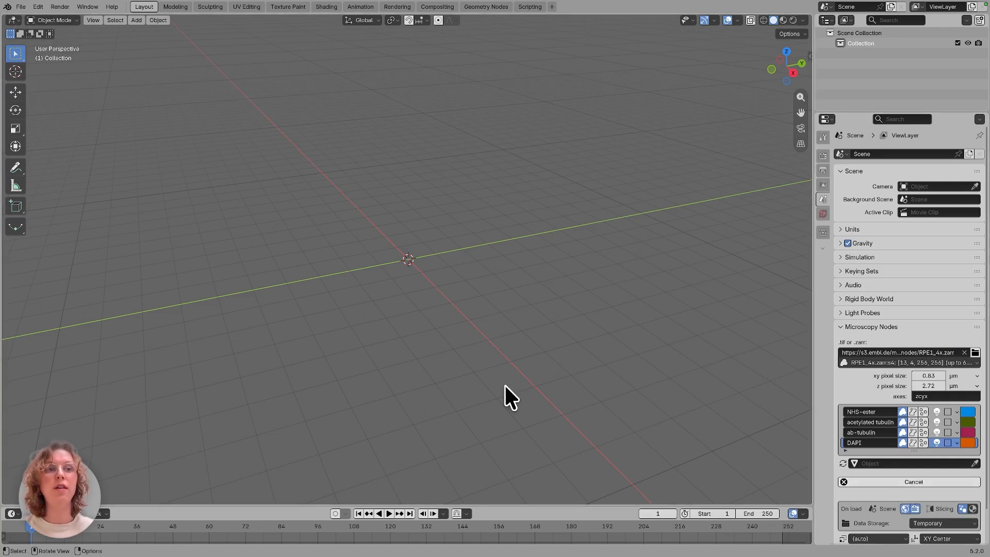
middle_drag(559, 248, 321, 73)
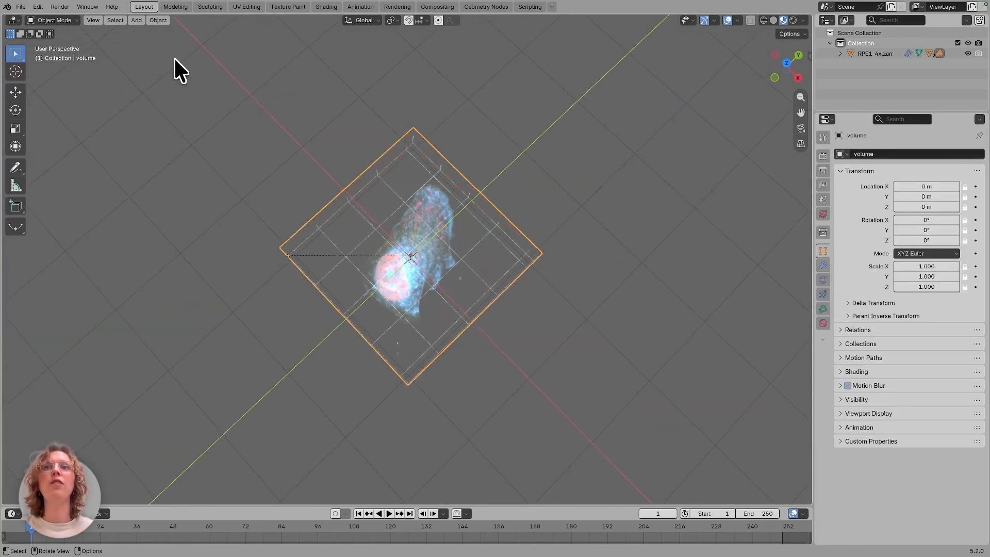
middle_drag(472, 421, 939, 316)
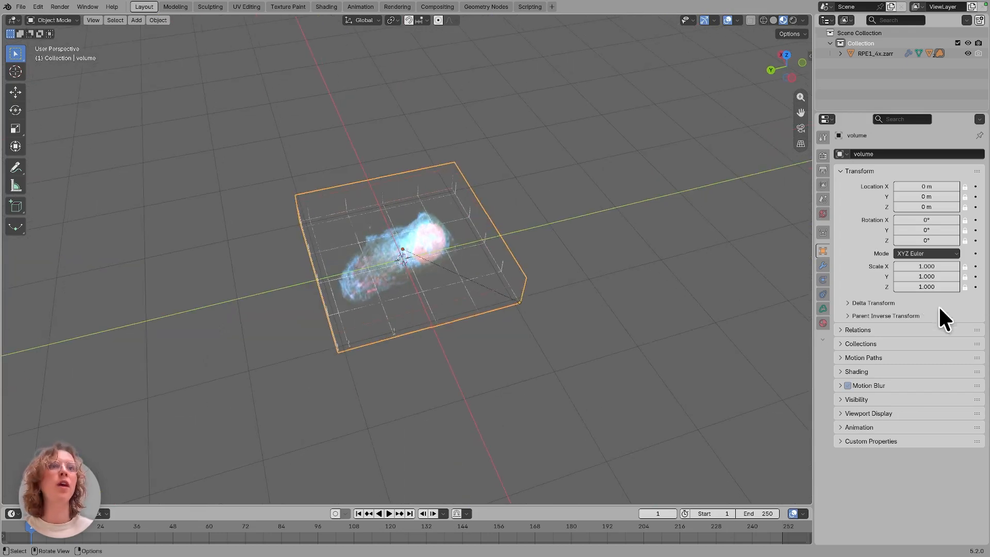
Return to the scene properties with the Microscopy Nodes settings and widen the Properties editor.
click(825, 199)
scroll(854, 398, down, 1)
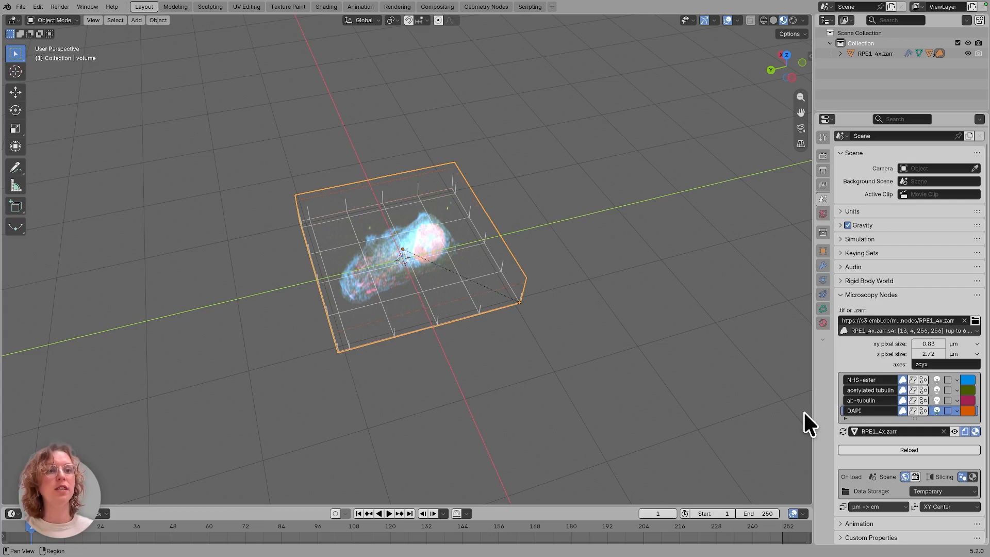
drag(815, 414, 713, 412)
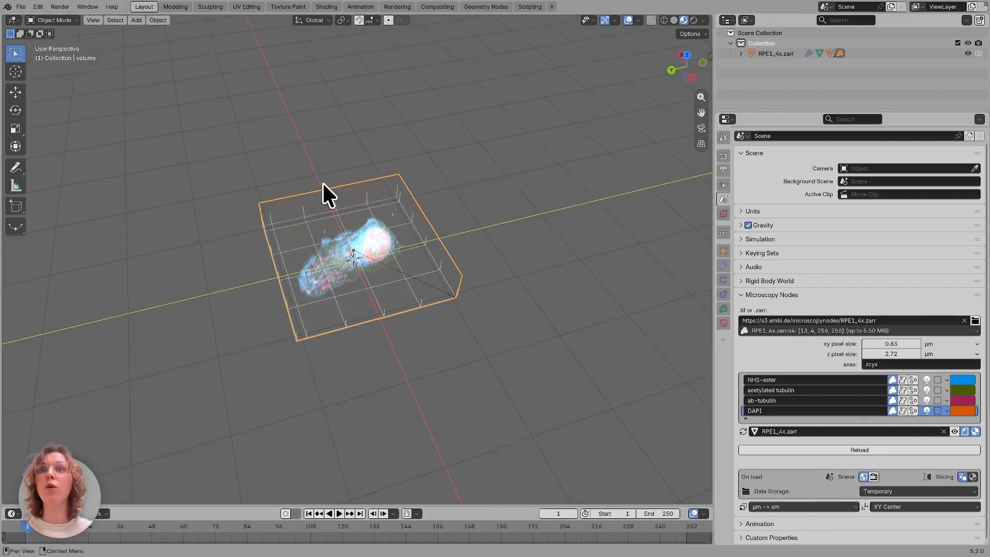
Set the dataset's microscopy-to-Blender scale to mm -> m and look at the resized volume.
click(790, 507)
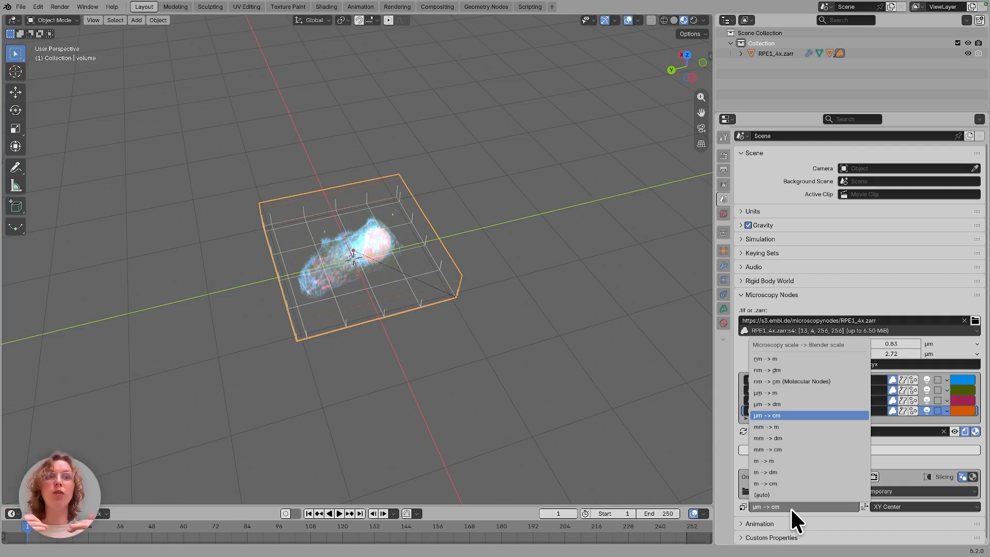
click(798, 422)
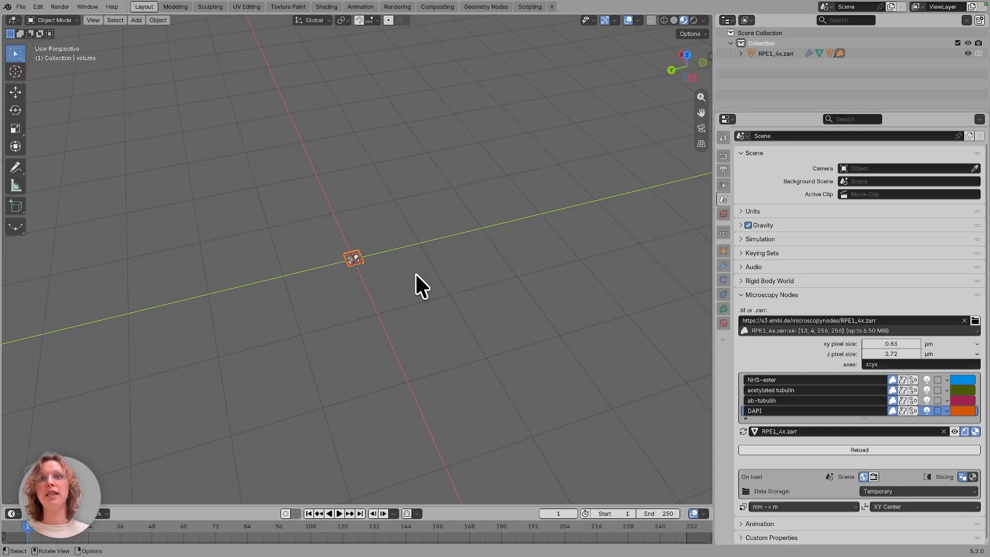
scroll(348, 200, up, 6)
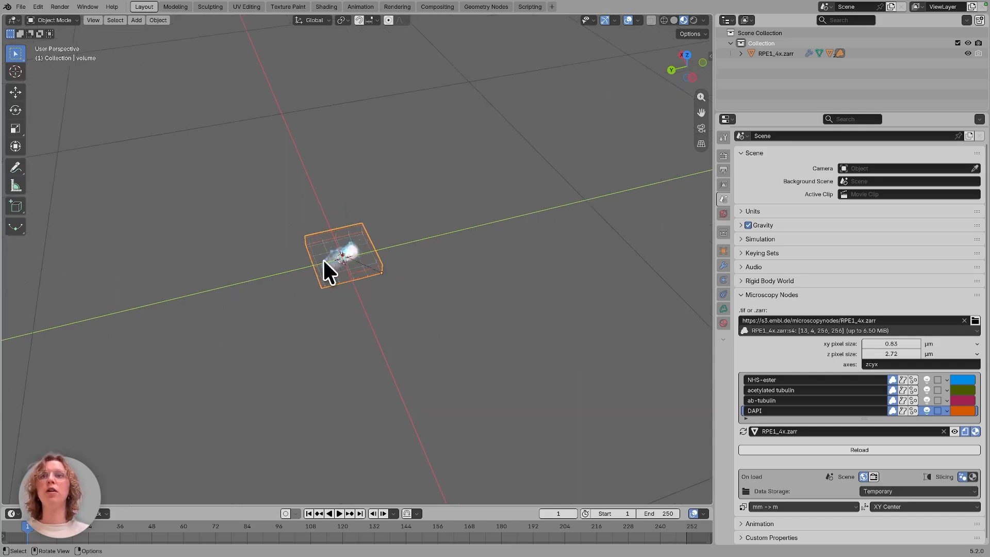
Set the dataset's microscopy-to-Blender scale to µm -> cm and view the volume from above.
click(792, 503)
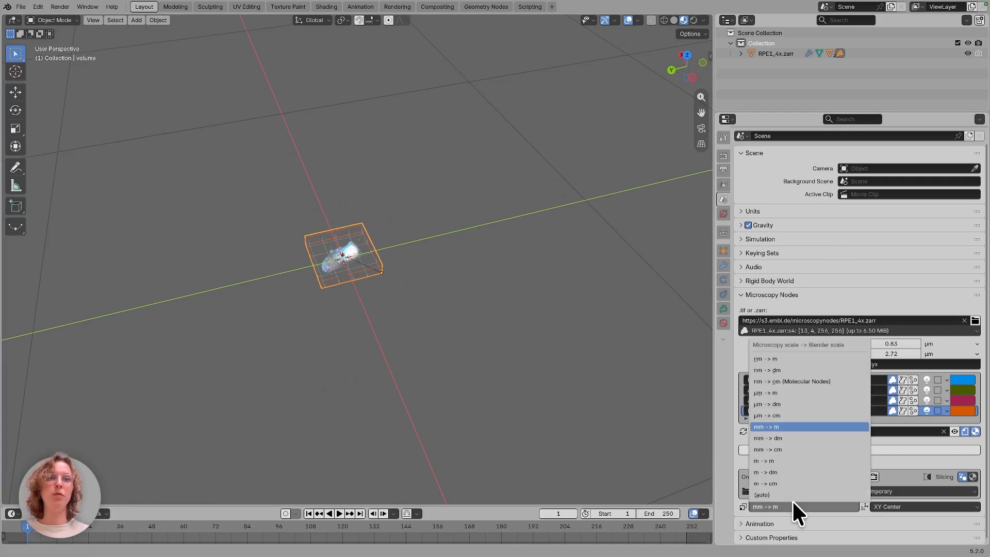
click(779, 413)
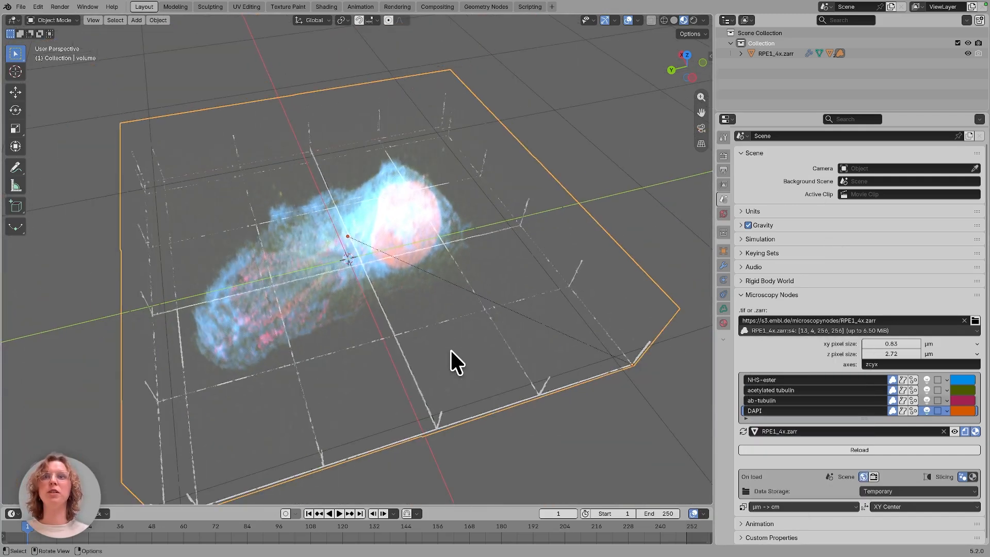
scroll(450, 349, right, 10)
scroll(450, 349, left, 15)
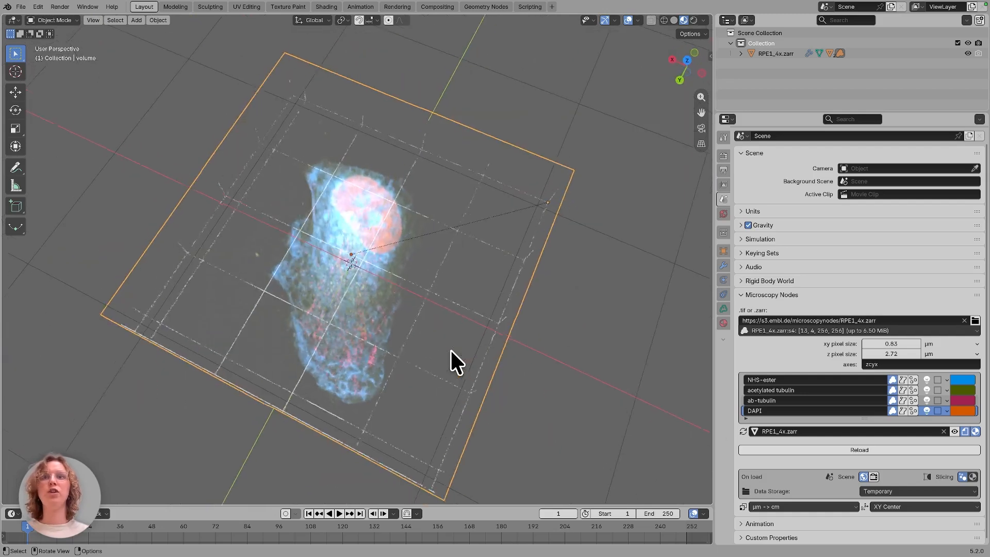
Try the µm -> dm scale on the volume and switch the scale to (auto).
click(778, 505)
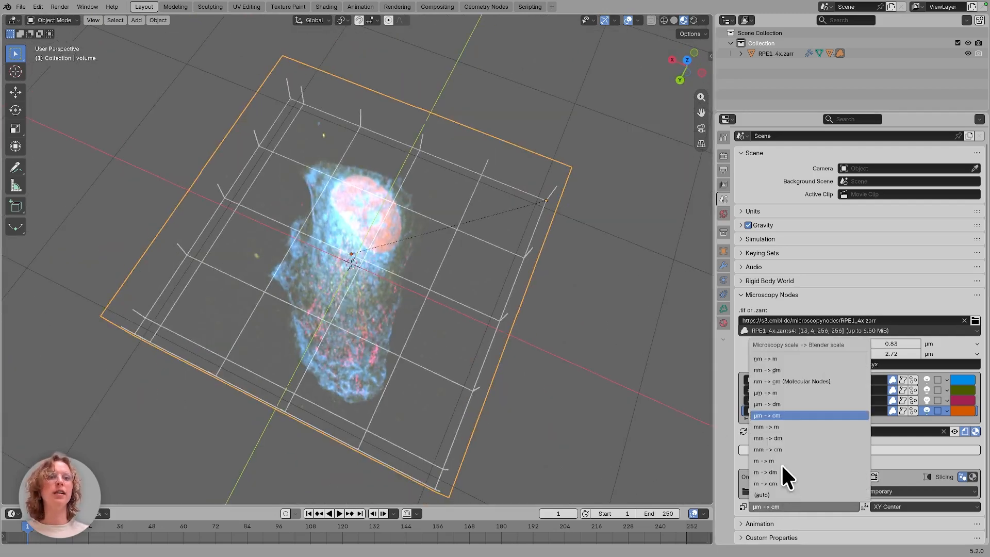
click(784, 402)
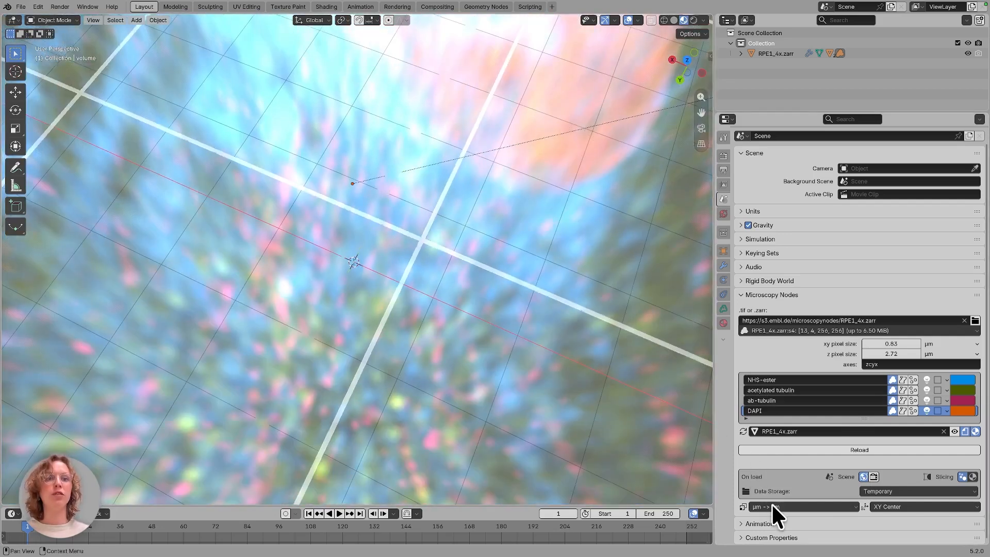
click(772, 505)
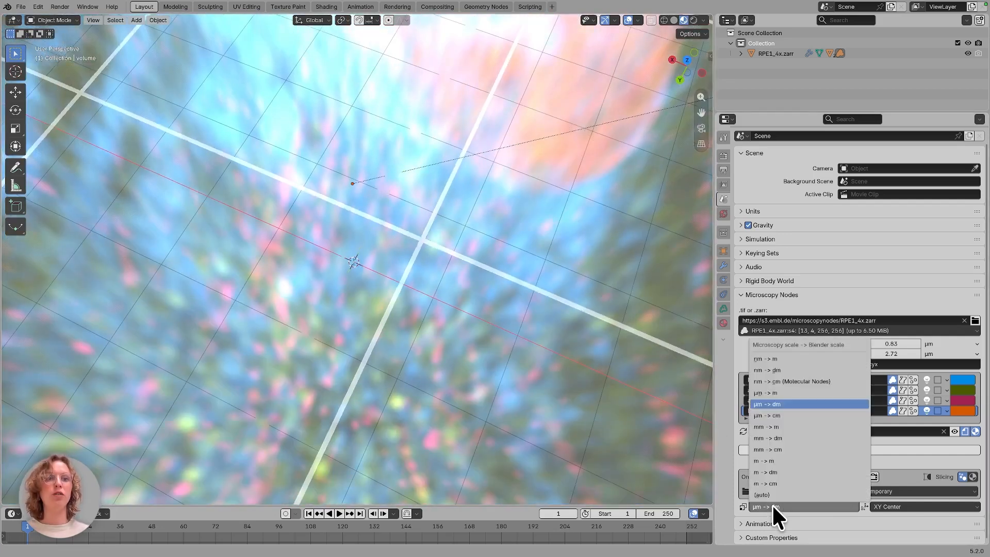
click(783, 494)
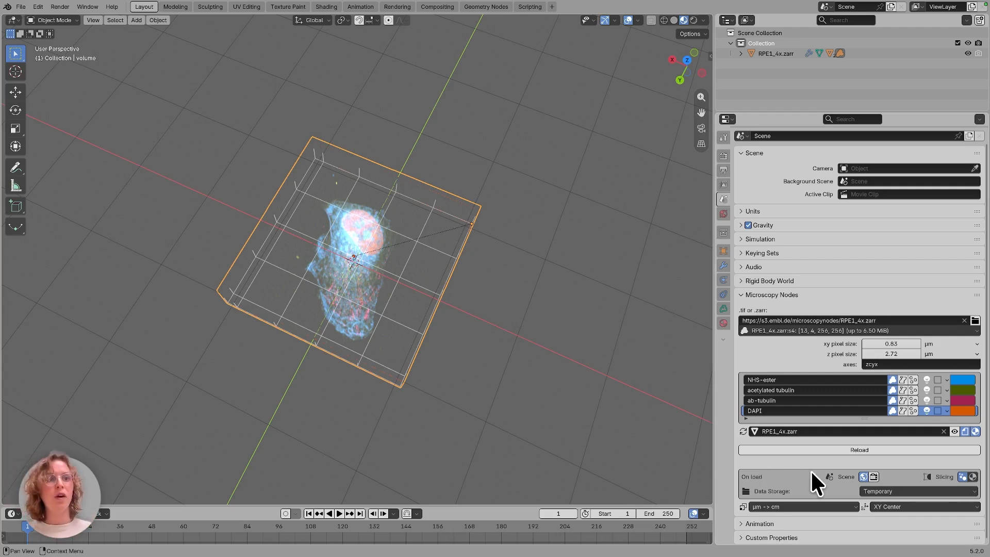
Try the Origin import location, change it to XYZ Center, and examine the volume's vertical placement from the side.
click(947, 505)
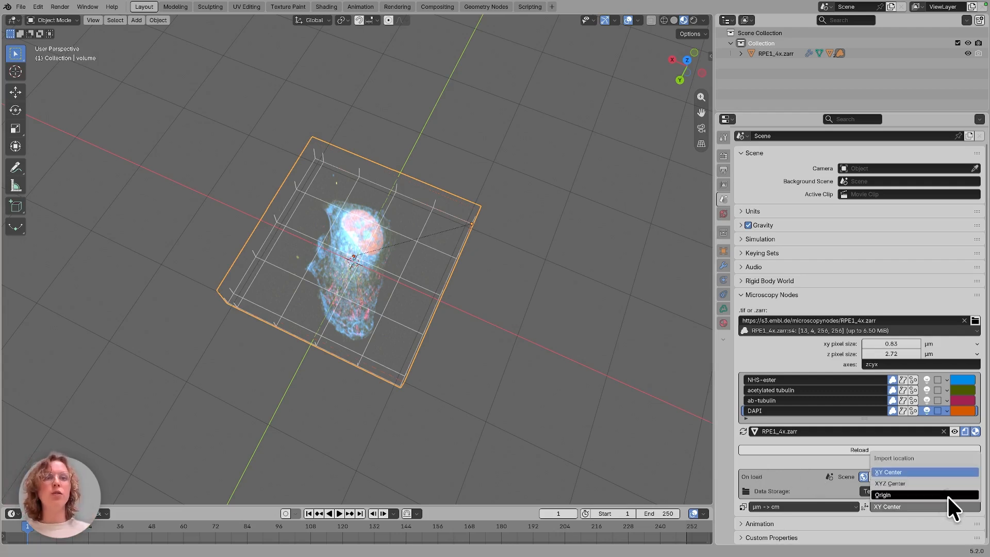
click(947, 495)
click(949, 504)
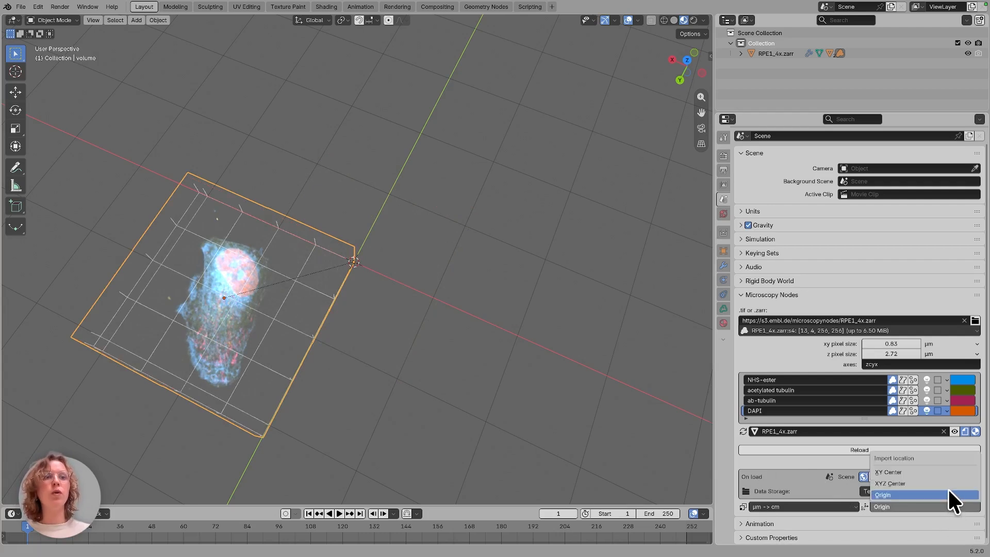
click(948, 484)
click(949, 491)
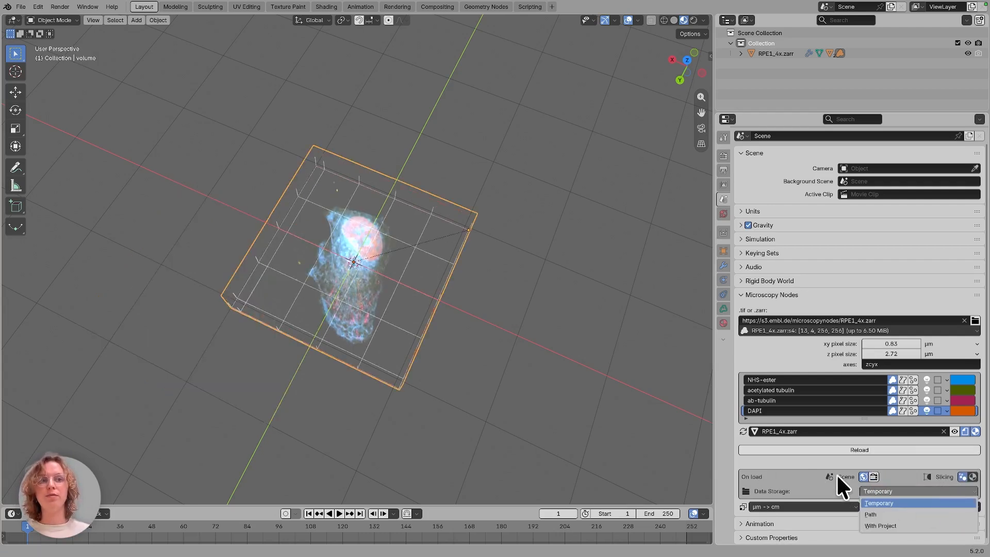
click(787, 474)
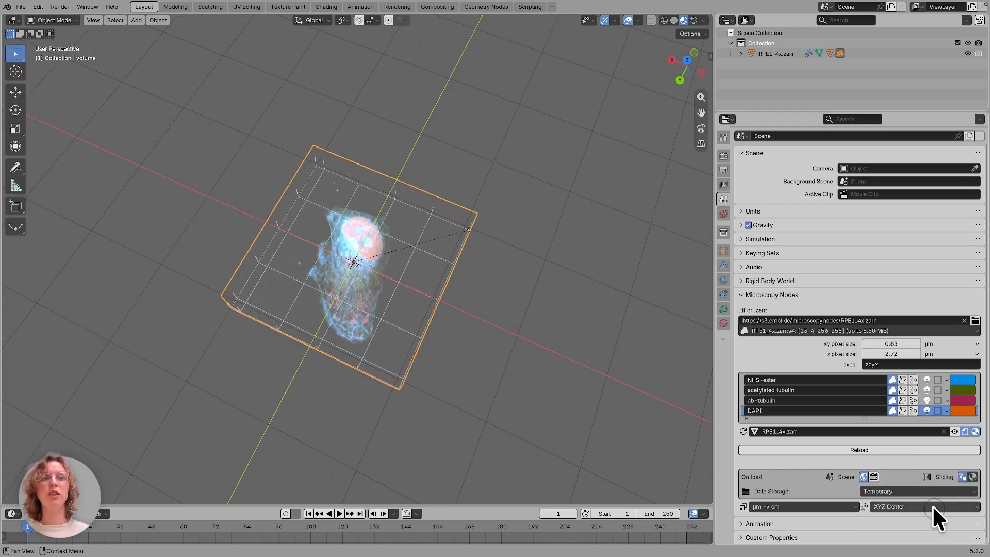
click(933, 505)
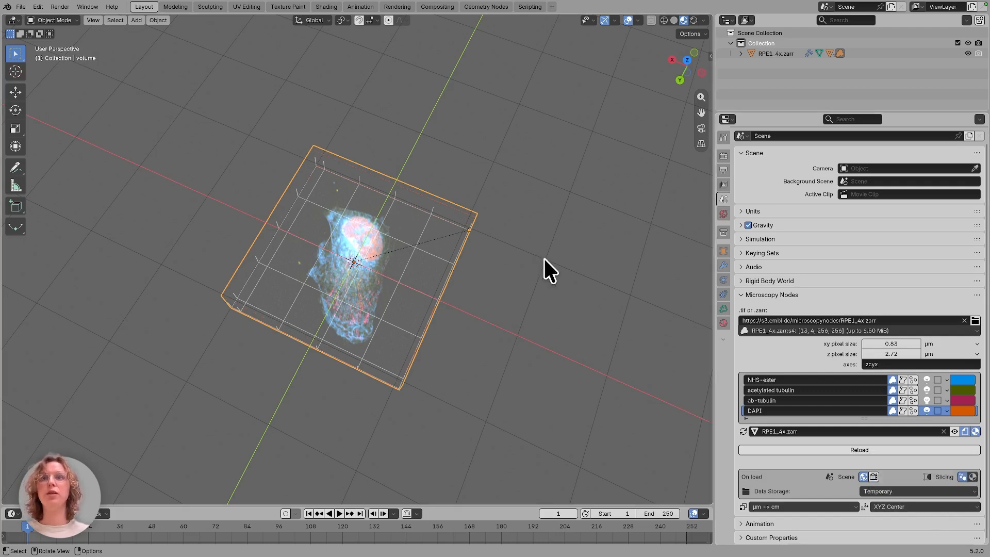
scroll(543, 257, down, 10)
scroll(544, 256, left, 8)
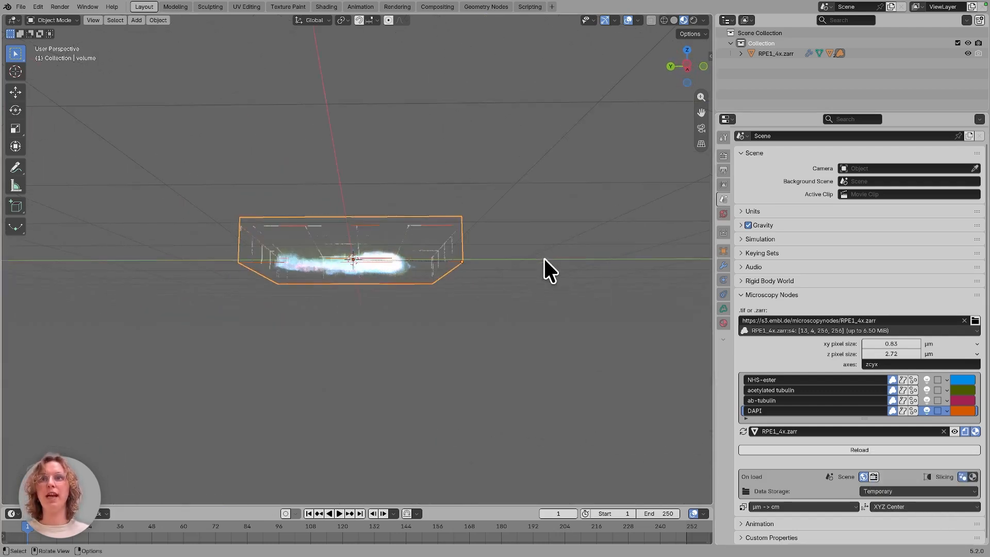
Set the import location to Origin and examine the volume's corner at the world origin.
click(913, 501)
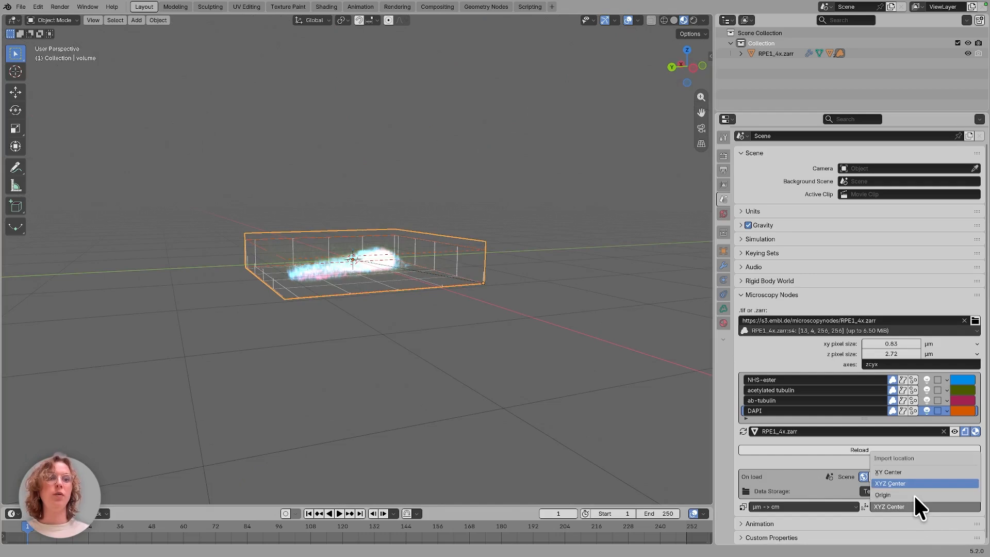
click(914, 494)
scroll(475, 279, up, 10)
scroll(474, 279, up, 2)
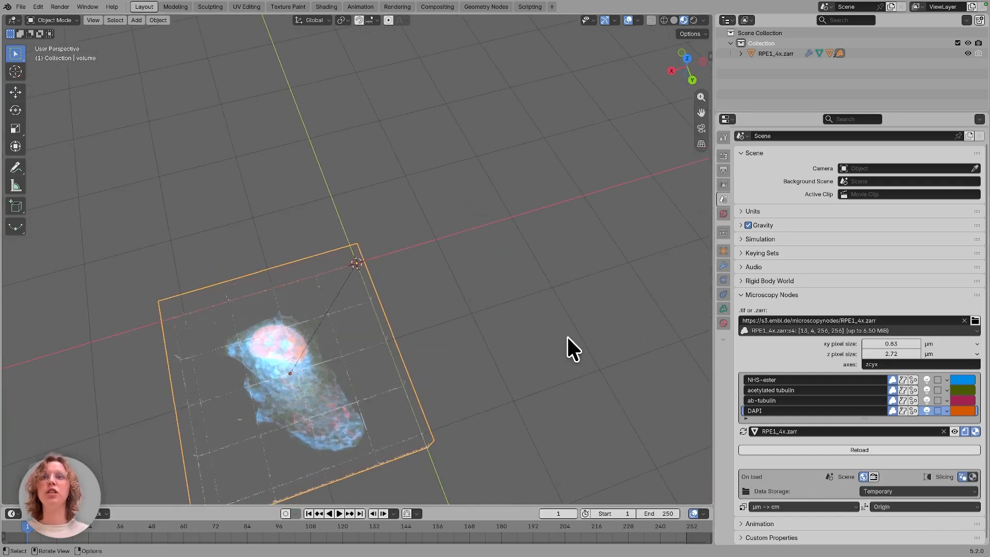
scroll(367, 344, left, 10)
scroll(367, 345, left, 2)
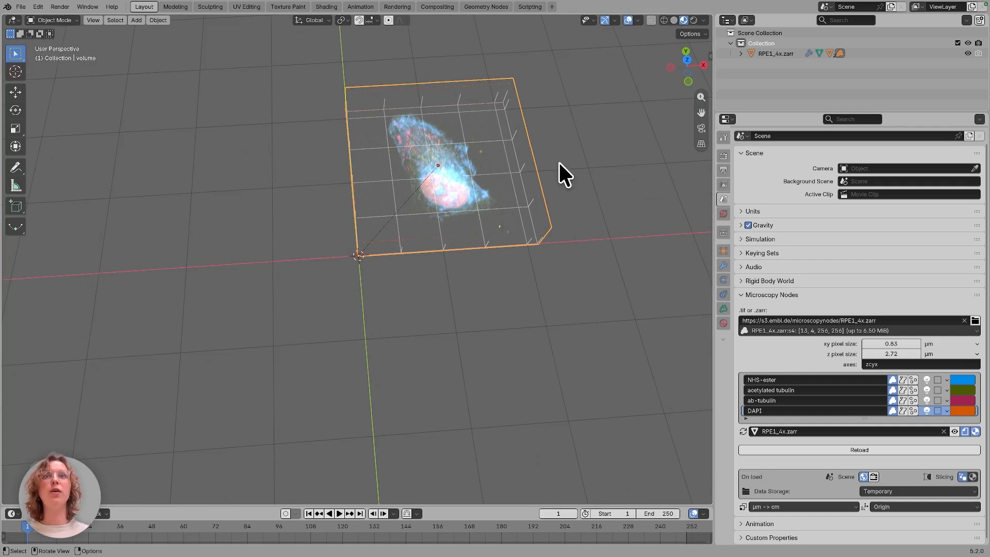
Set the volume's import location to XY Center and check its placement from several angles.
click(915, 505)
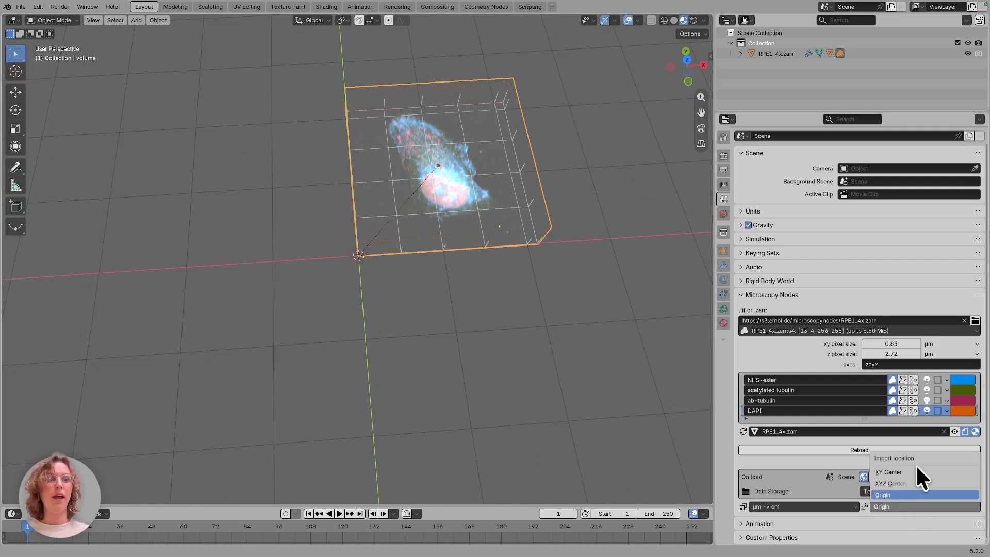
click(915, 472)
scroll(486, 364, down, 4)
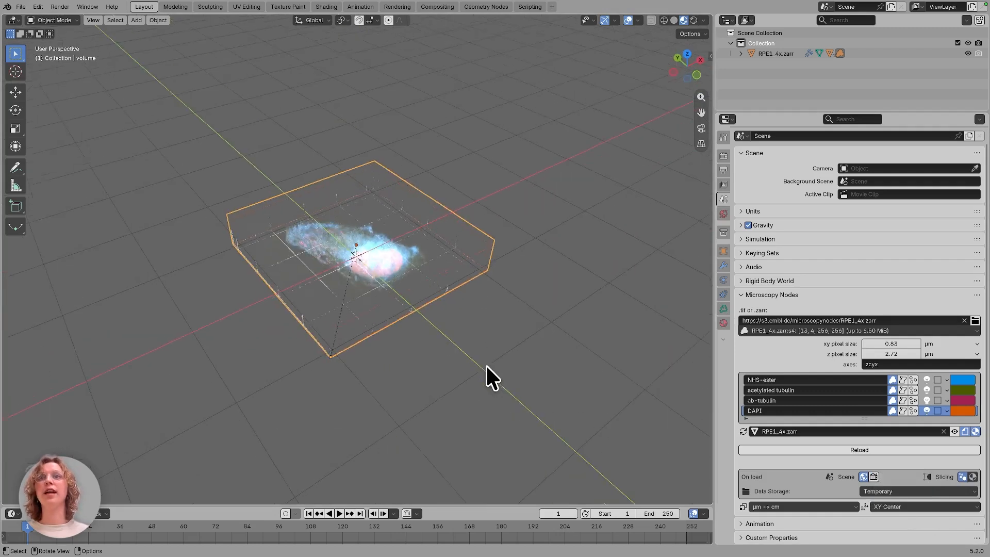
scroll(486, 364, down, 4)
scroll(486, 364, up, 10)
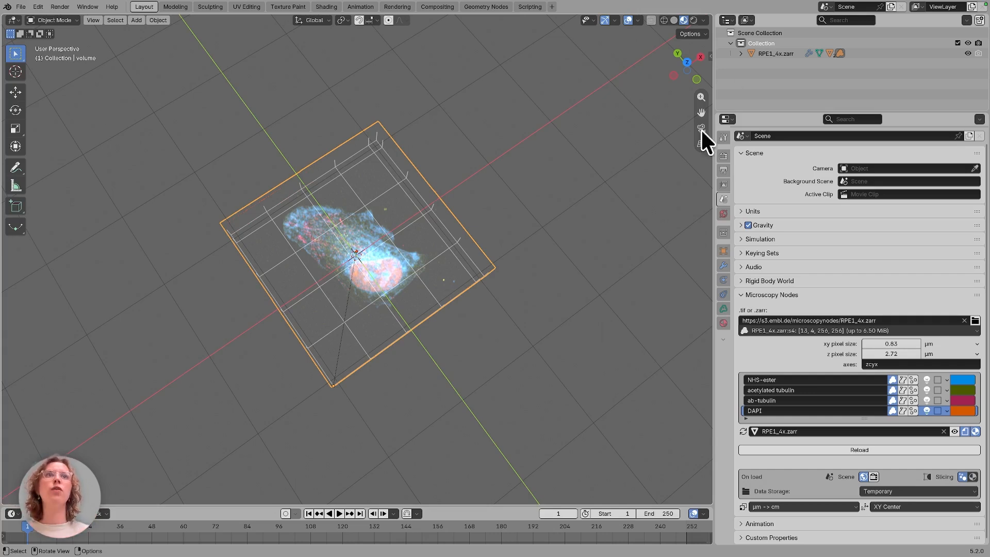
Select the axes object inside RPE1_4x.zarr and bring up its Microscopy Nodes Axes modifier settings.
click(741, 53)
ctrl+click(788, 95)
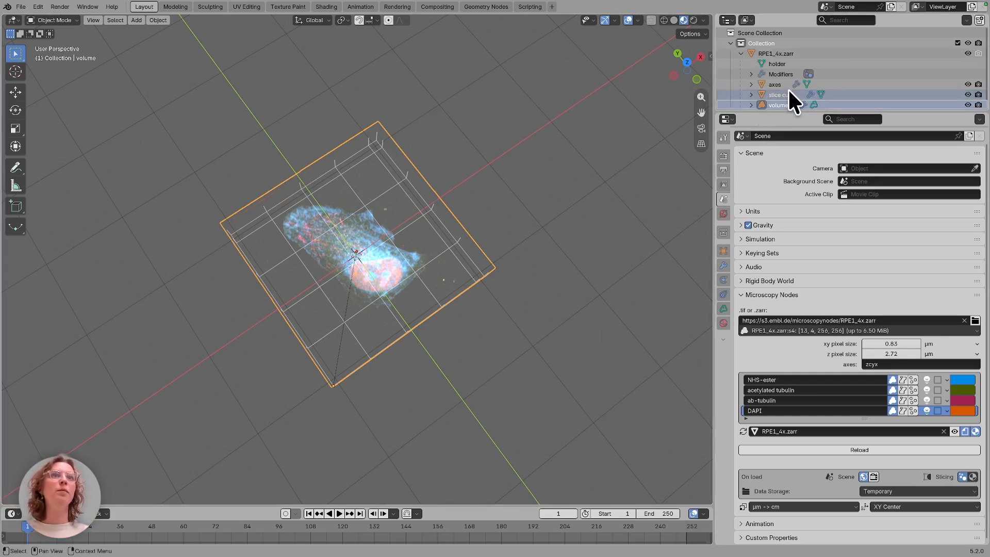
click(781, 84)
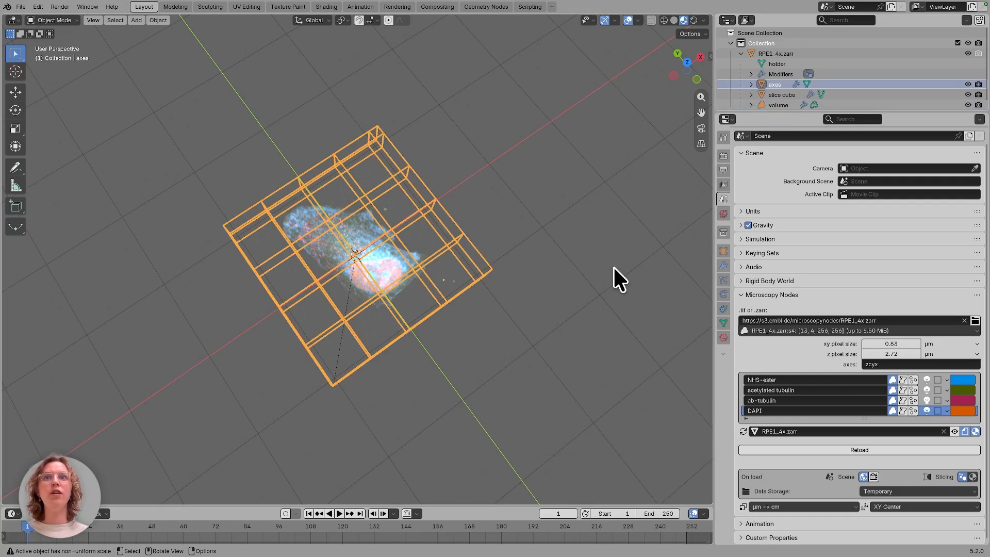
click(725, 263)
click(613, 351)
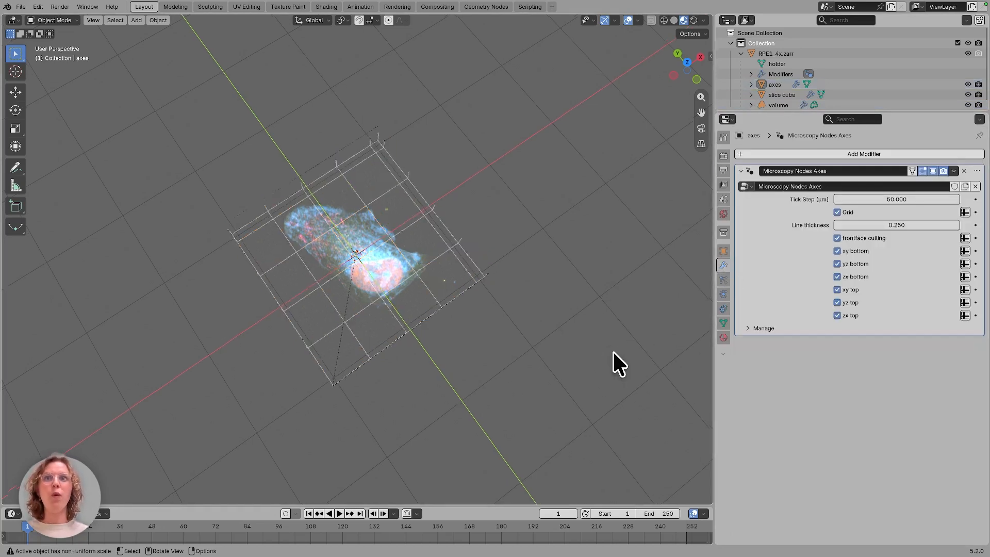
Try a tick step of 10 µm on the axes grid and set it back to 50 µm.
scroll(612, 350, right, 10)
scroll(612, 350, down, 10)
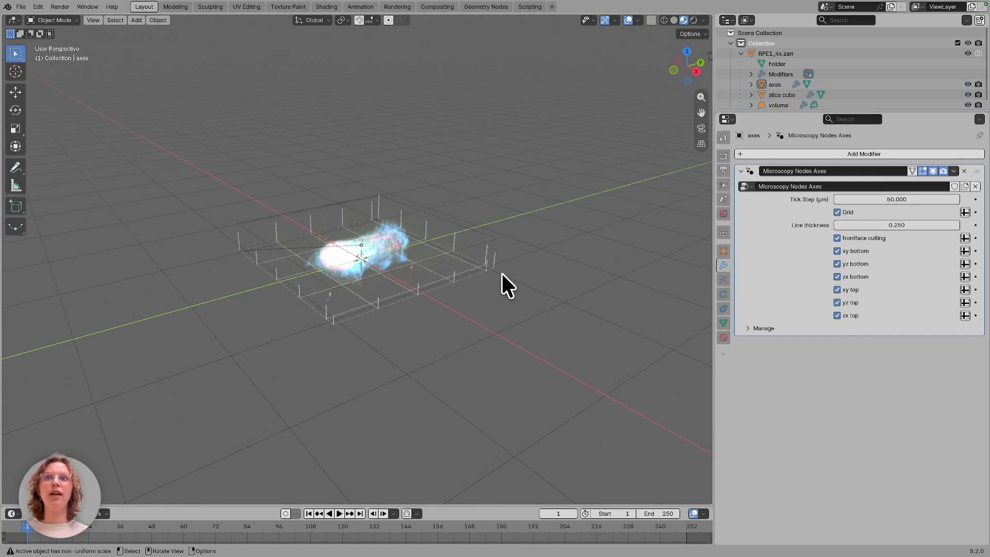
scroll(251, 220, up, 5)
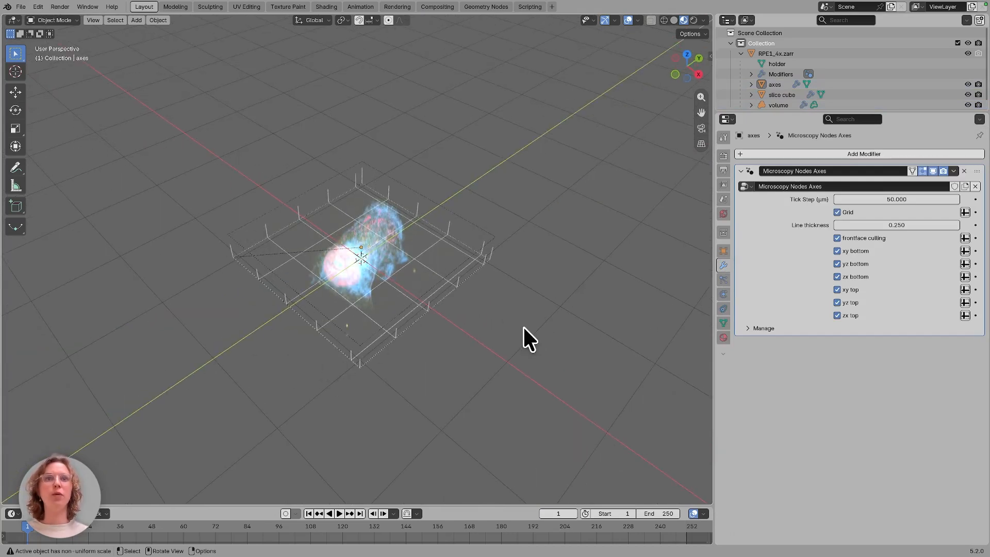
click(906, 199)
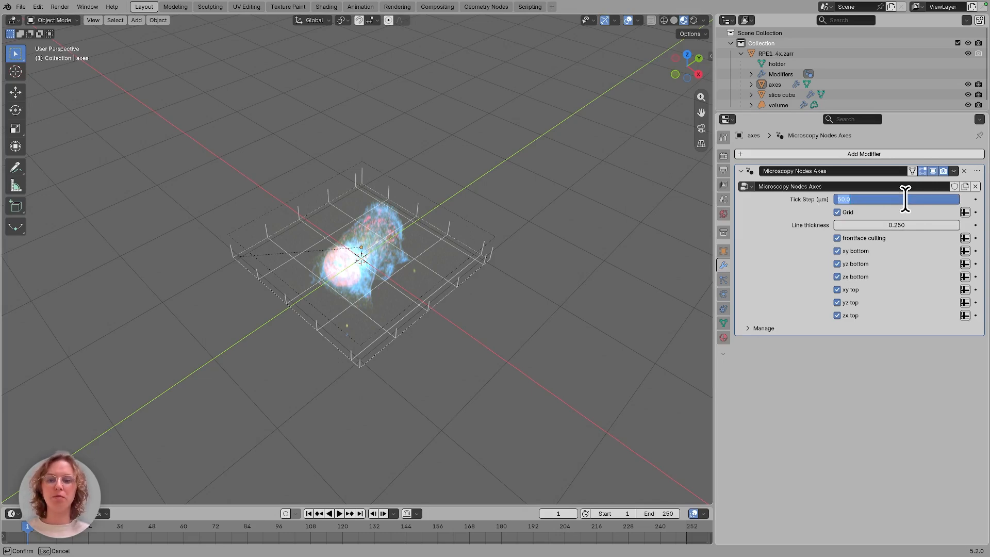
text(10)
key(Return)
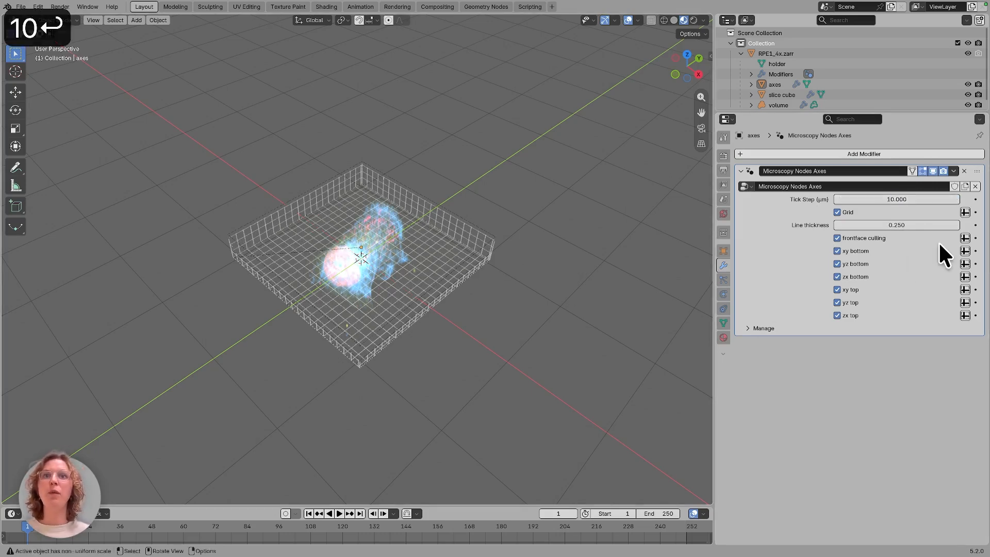
click(908, 199)
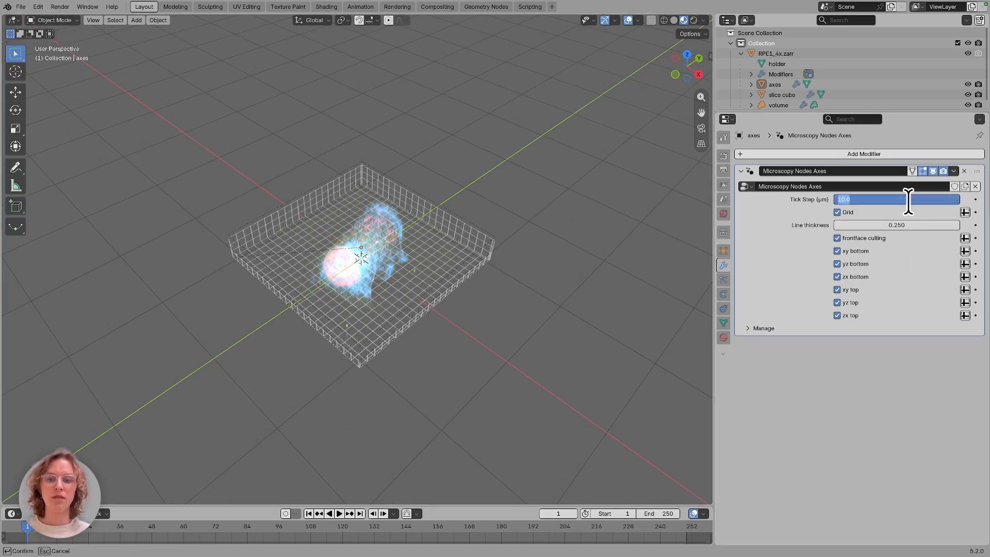
text(50)
key(Return)
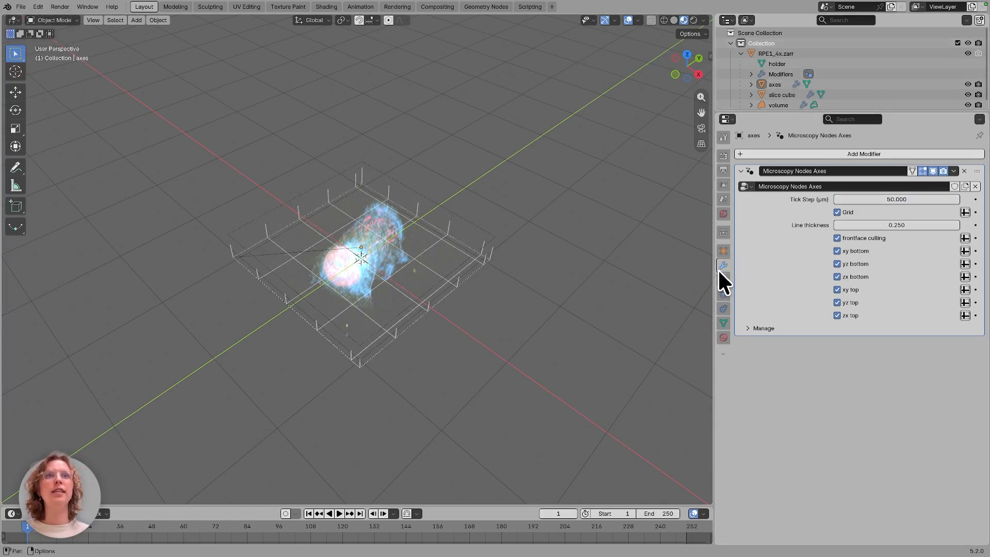
Switch the Grid and frontface culling options of the axes off and on again to compare their effect.
click(838, 212)
click(837, 212)
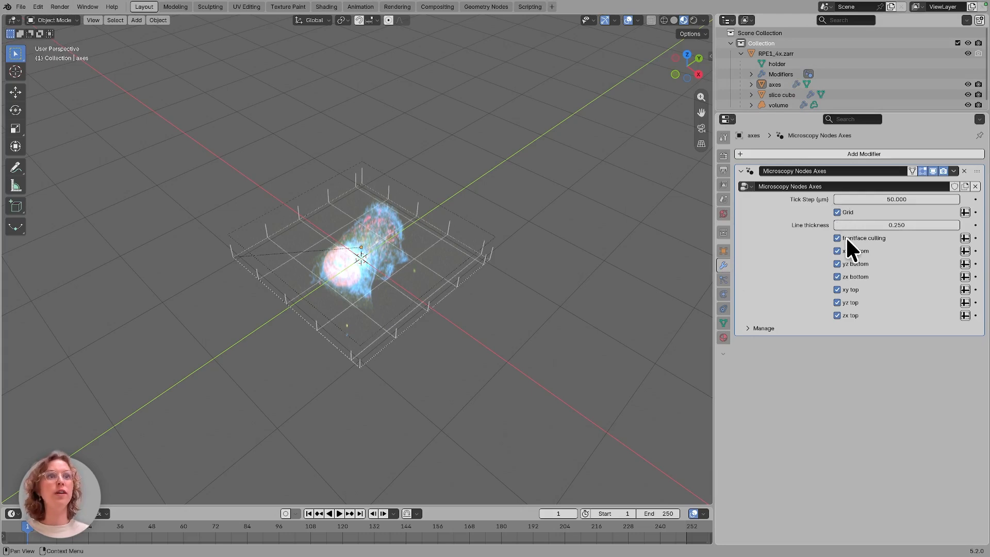
click(843, 237)
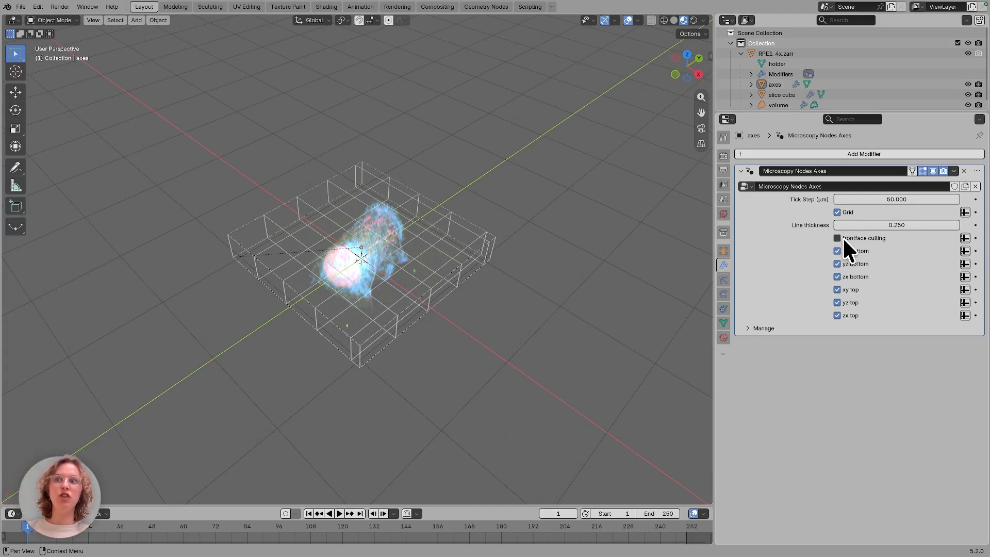
click(843, 237)
Set the axes' line thickness to 0.660 and test hiding and restoring the bottom planes of the grid.
mouse_move(898, 225)
mouse_down()
mouse_move(926, 225)
mouse_move(894, 221)
mouse_up()
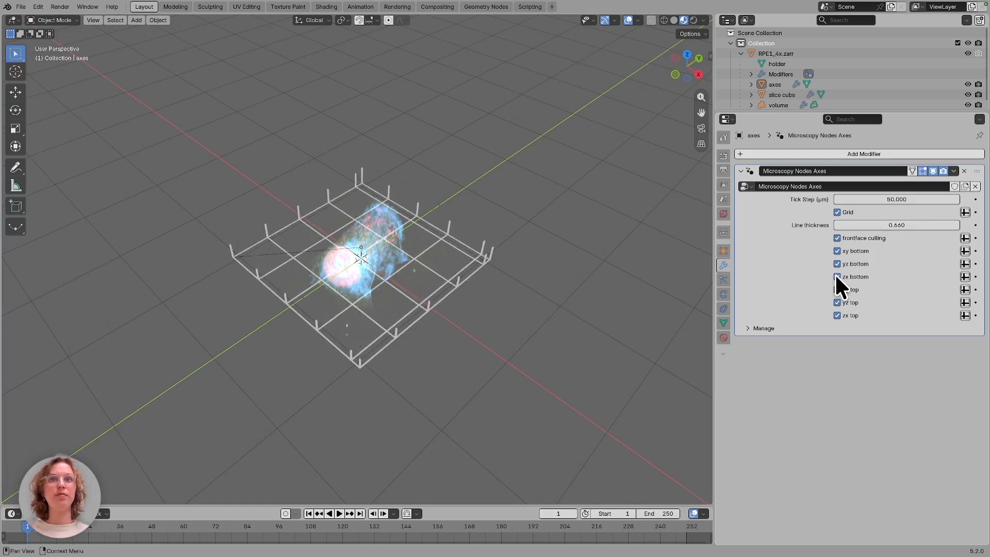
click(838, 251)
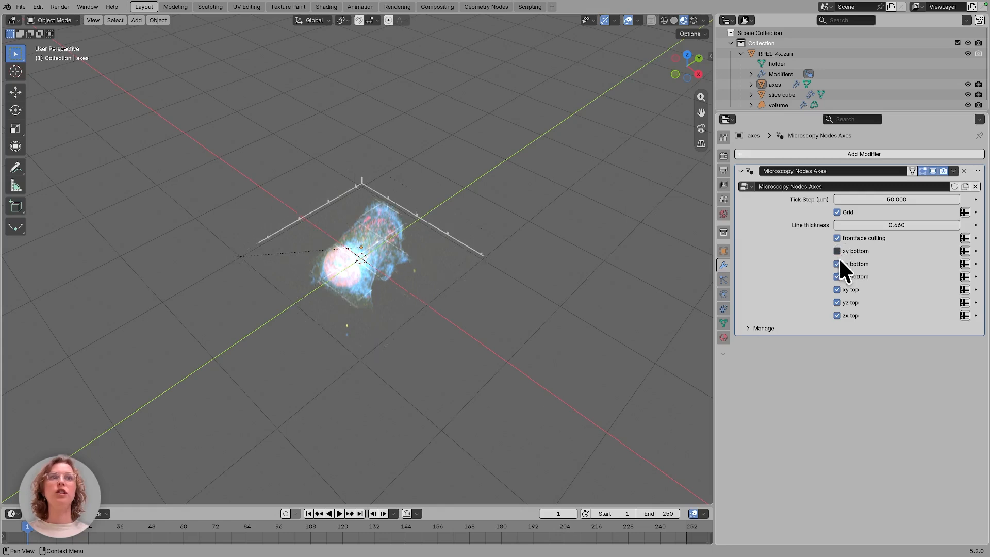
click(837, 264)
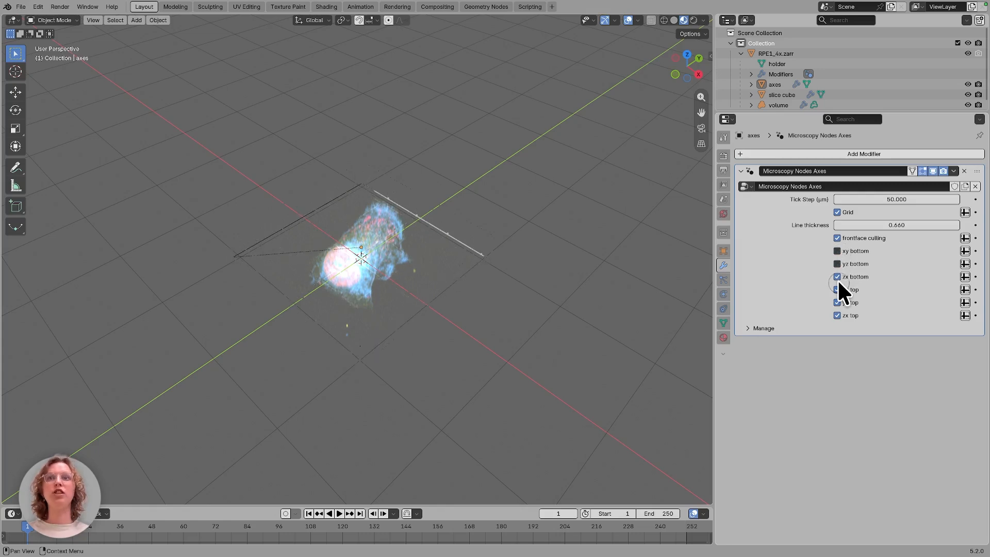
click(840, 237)
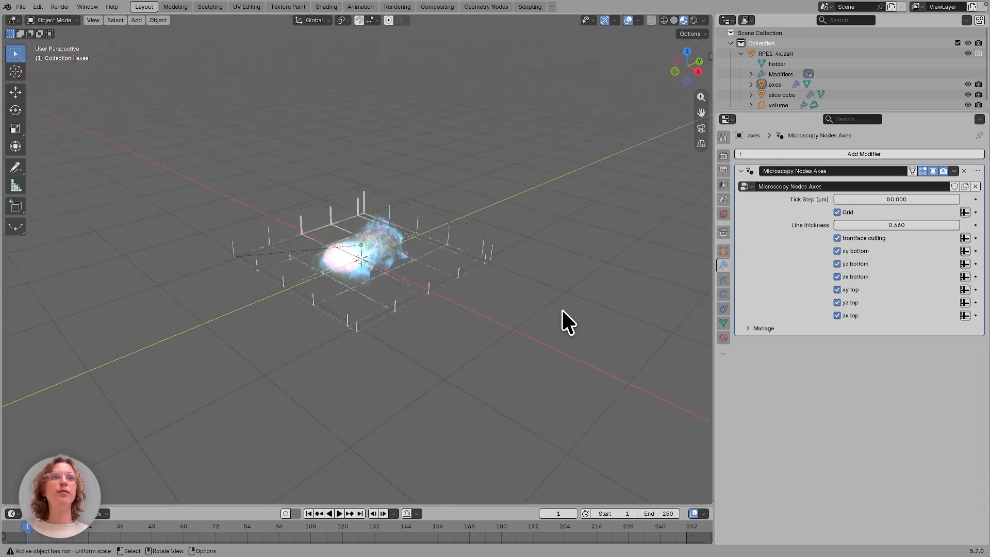
middle_drag(562, 310, 490, 180)
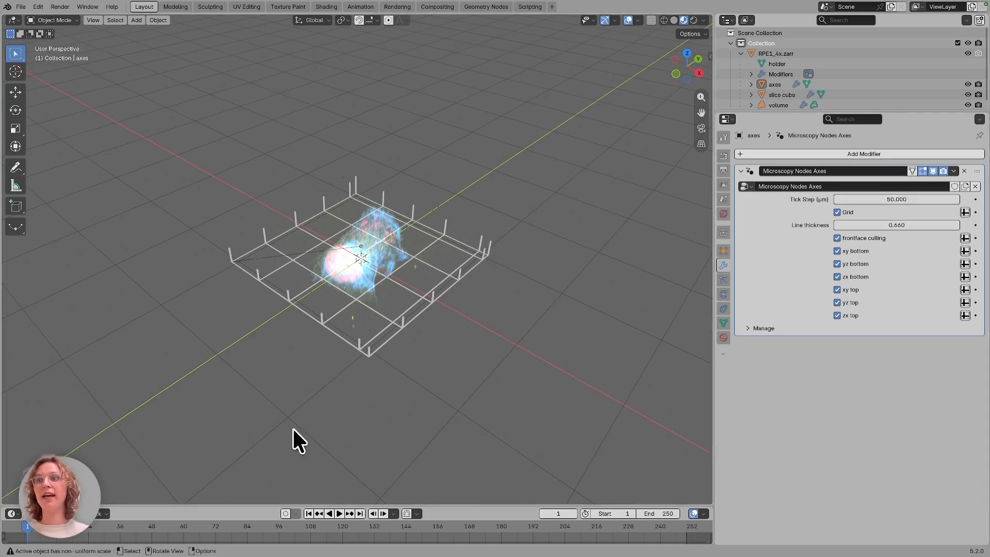
Add a text object to the scene.
click(138, 19)
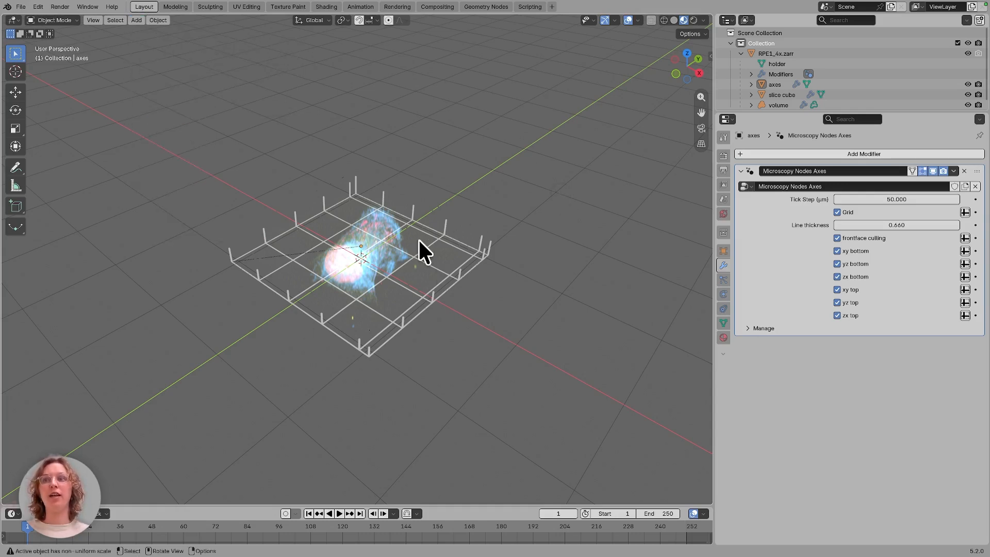
click(134, 19)
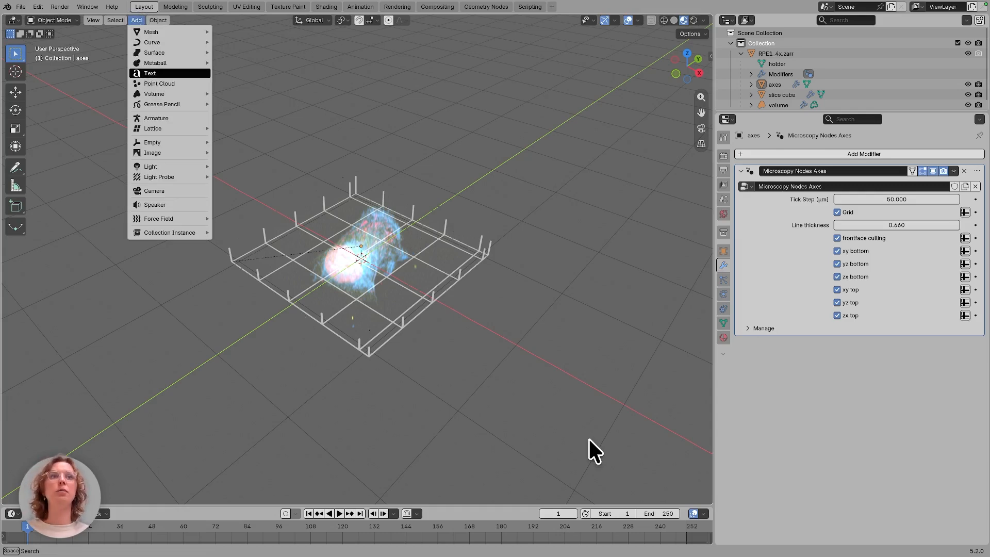
key(Return)
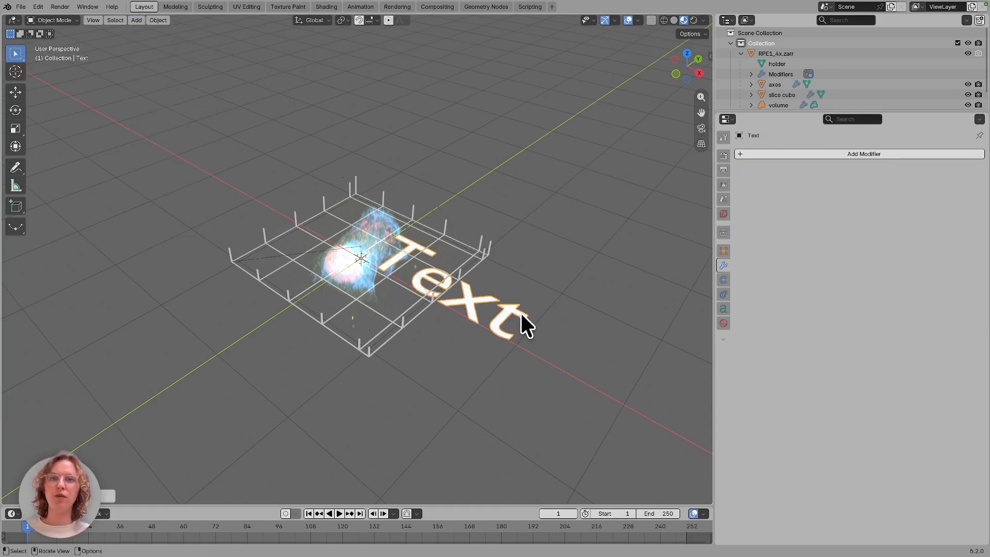
Replace the text object's content with "50 µm grid" and return to Object Mode.
key(Tab)
key(BackSpace)
key(BackSpace)
key(BackSpace)
key(BackSpace)
key(BackSpace)
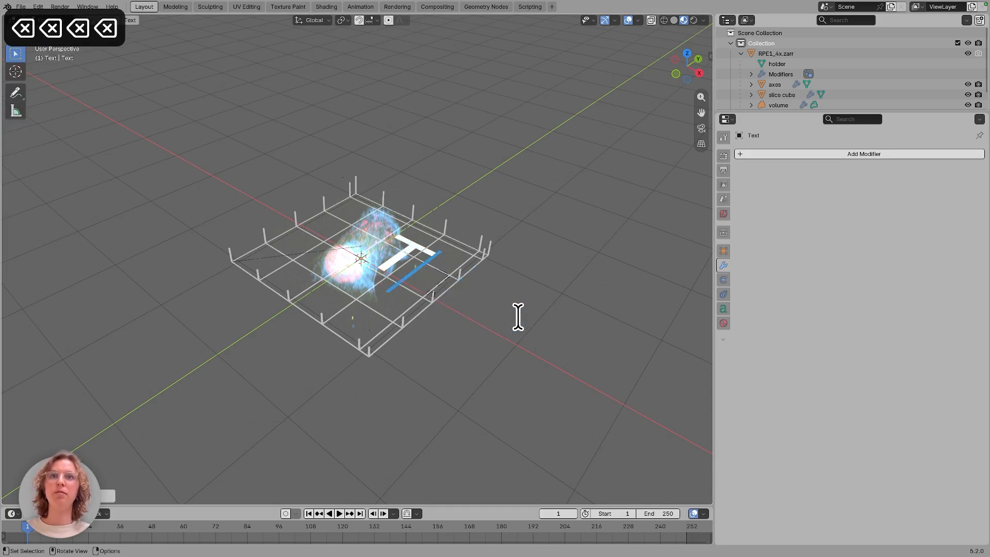
text(50)
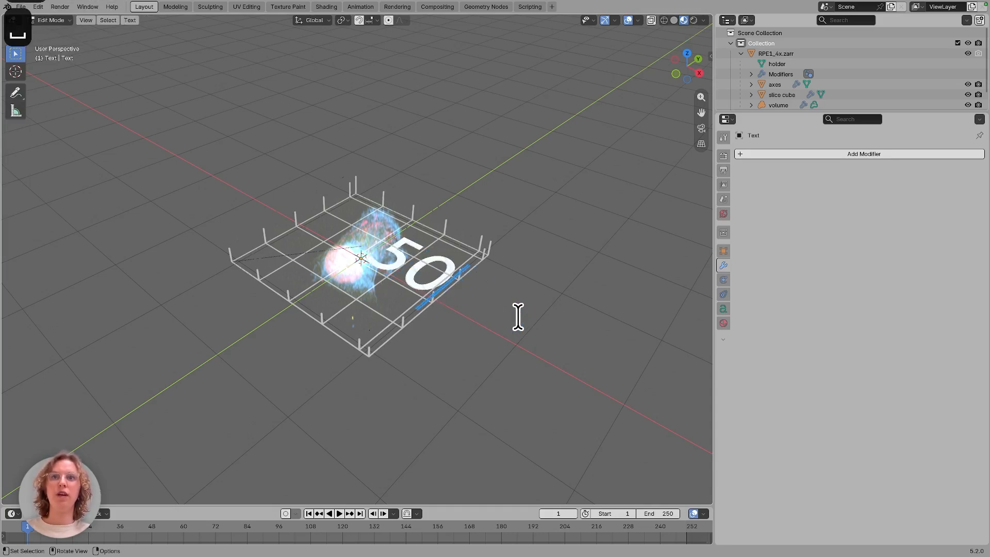
text(μm grid)
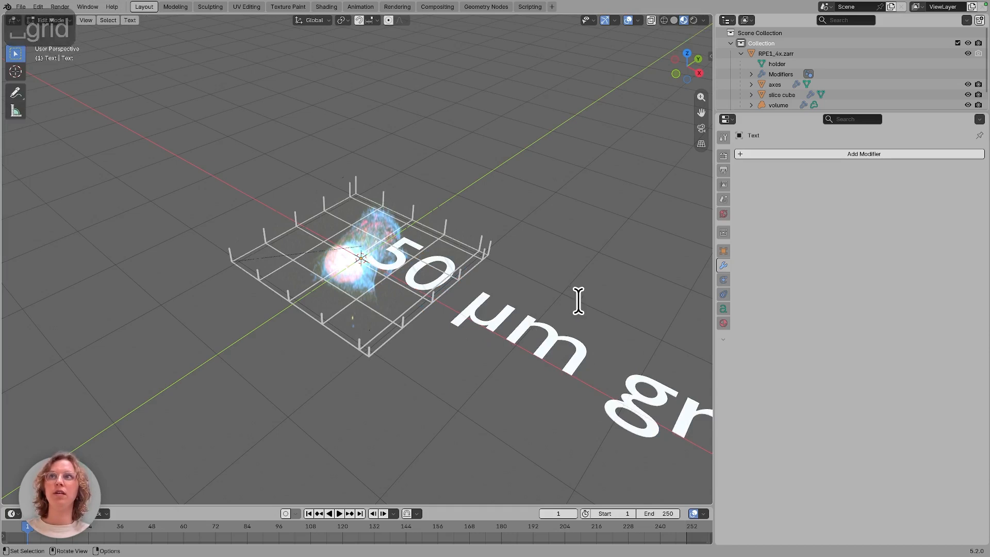
key(Tab)
Move the text along X towards the volume and about 1.87 m along Y, out in front of the grid.
scroll(577, 298, down, 1)
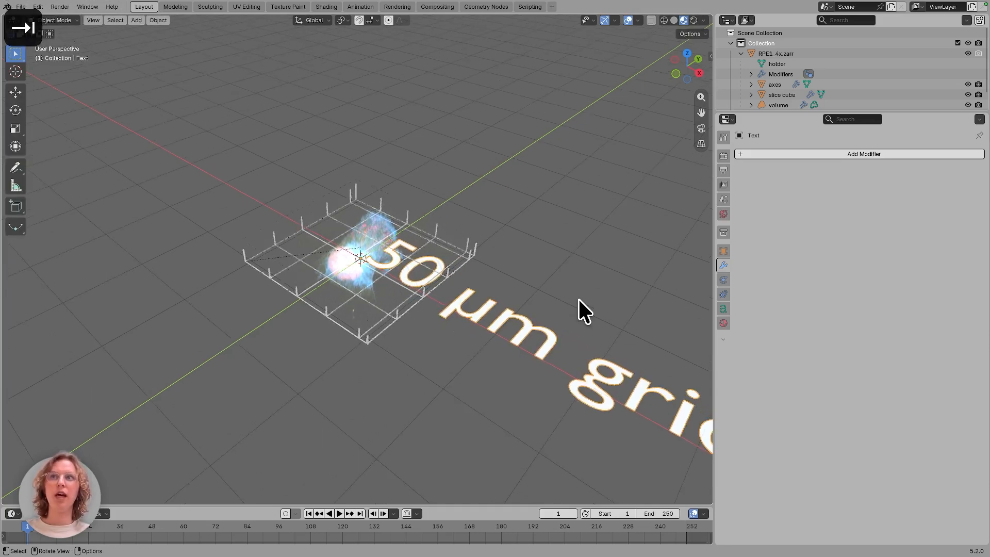
scroll(577, 298, left, 5)
key(g)
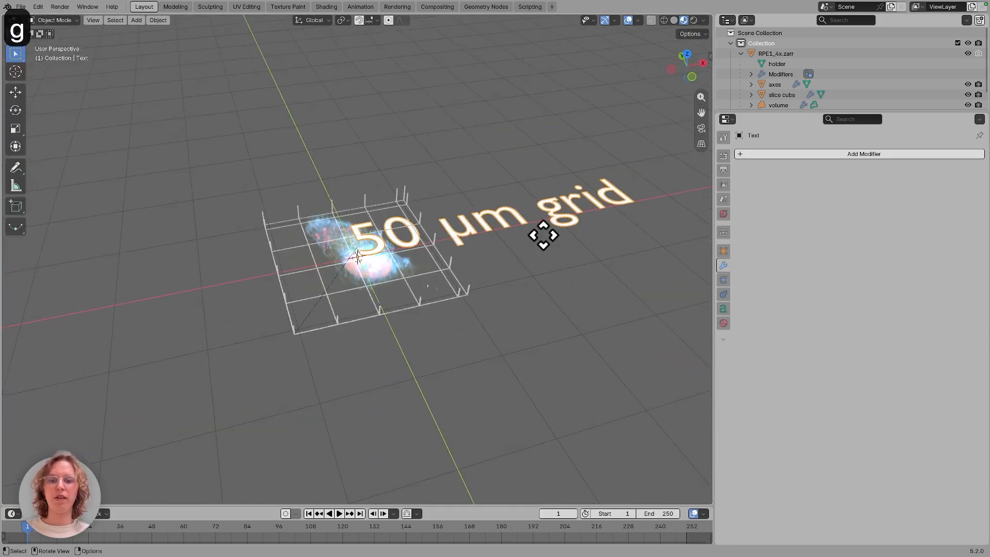
key(x)
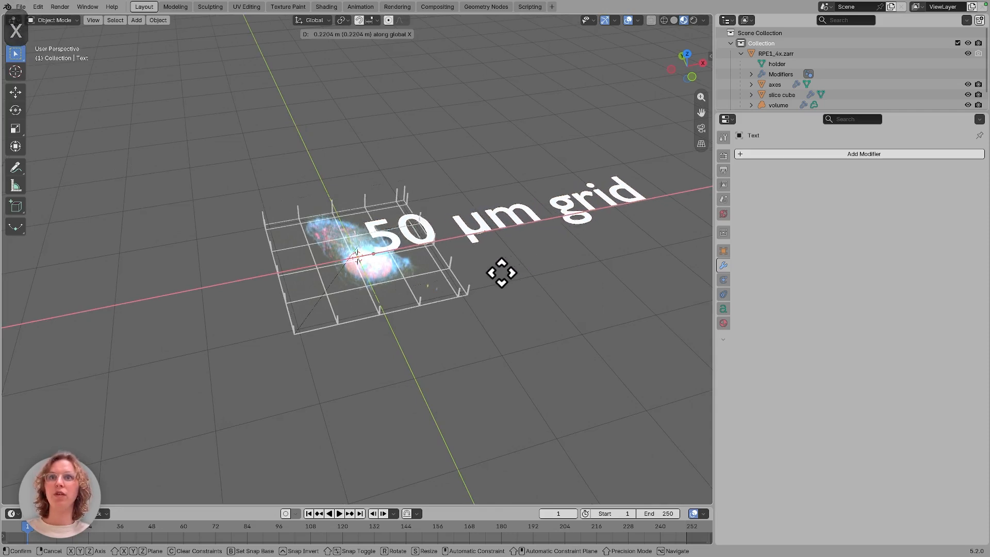
click(490, 274)
key(g)
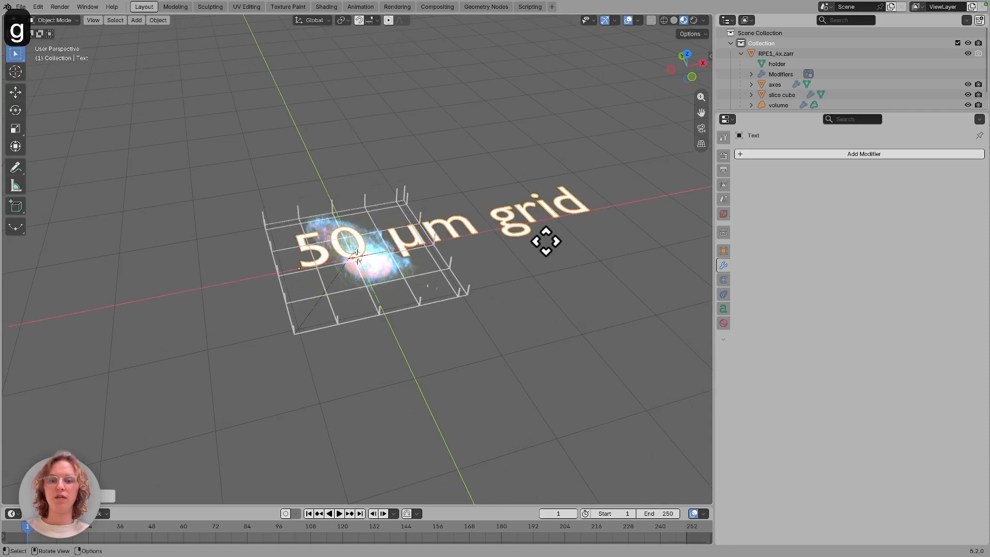
key(y)
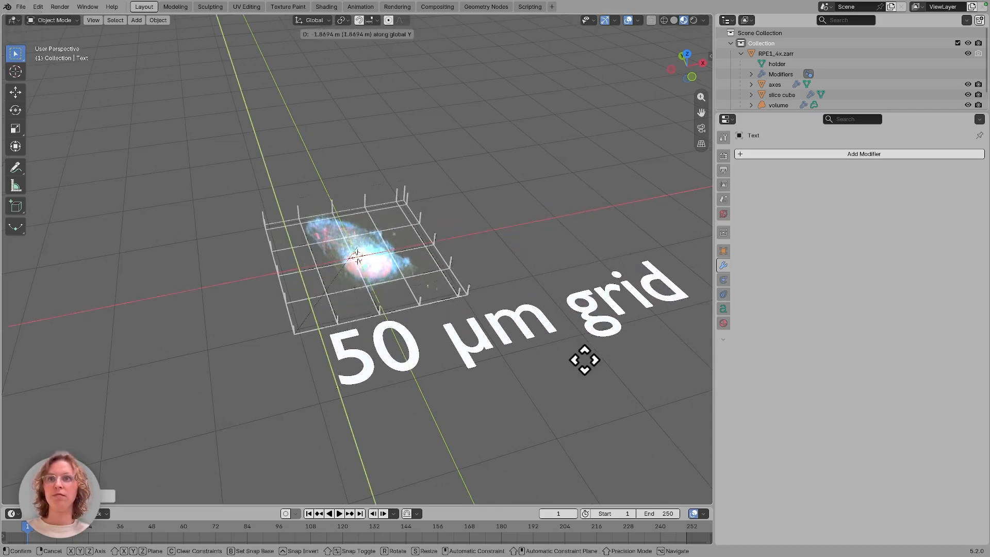
click(586, 361)
Scale the text down to a small label and move it along Y and X against the grid's front corner.
key(s)
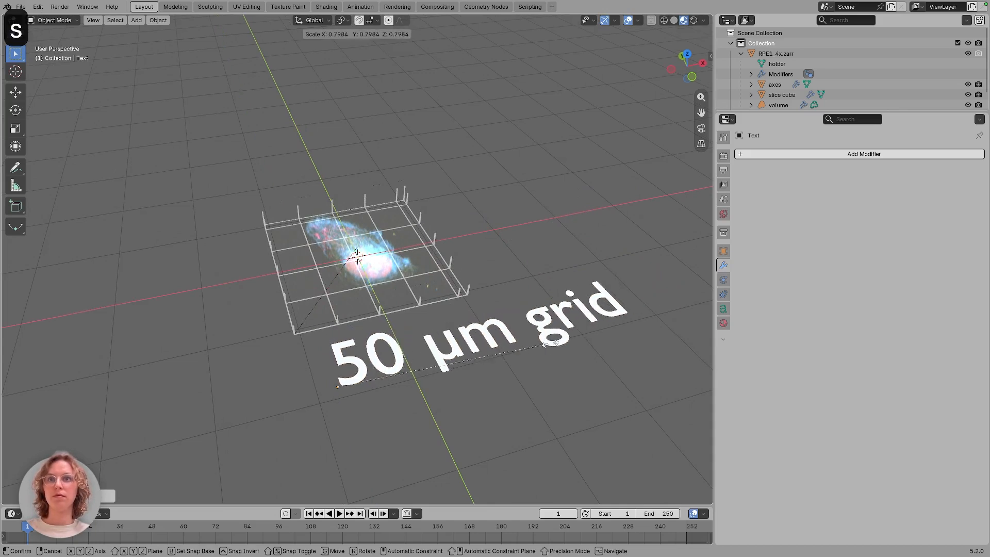
click(387, 400)
key(g)
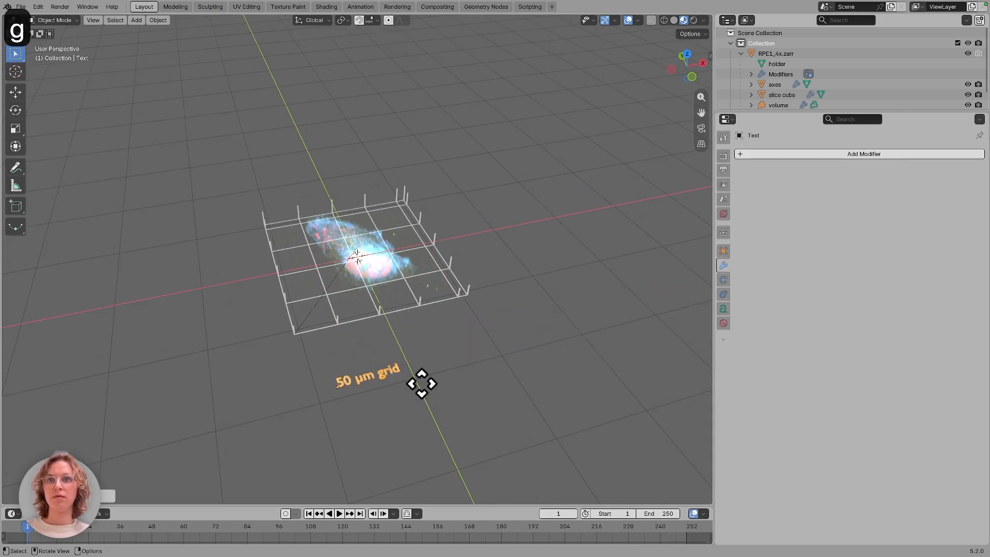
key(y)
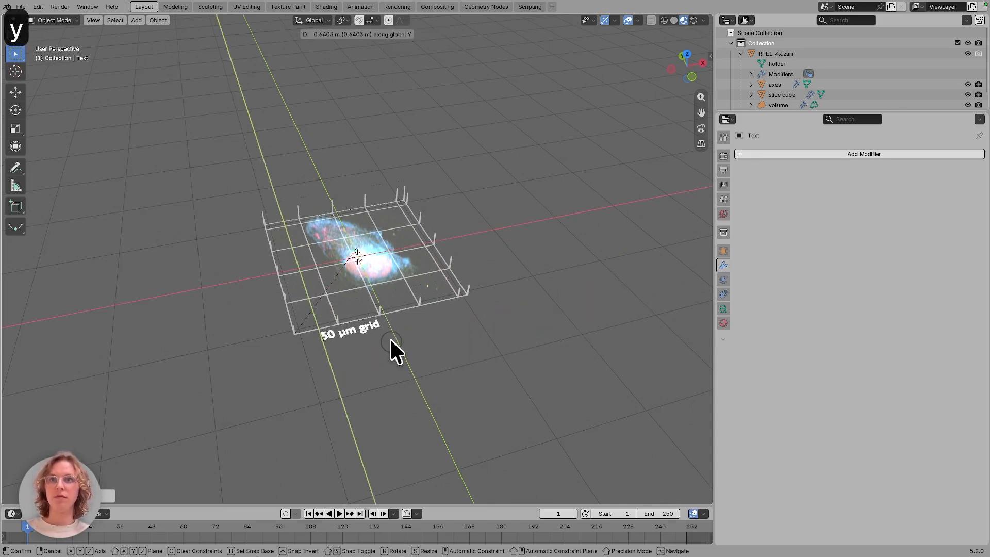
click(391, 340)
key(g)
key(x)
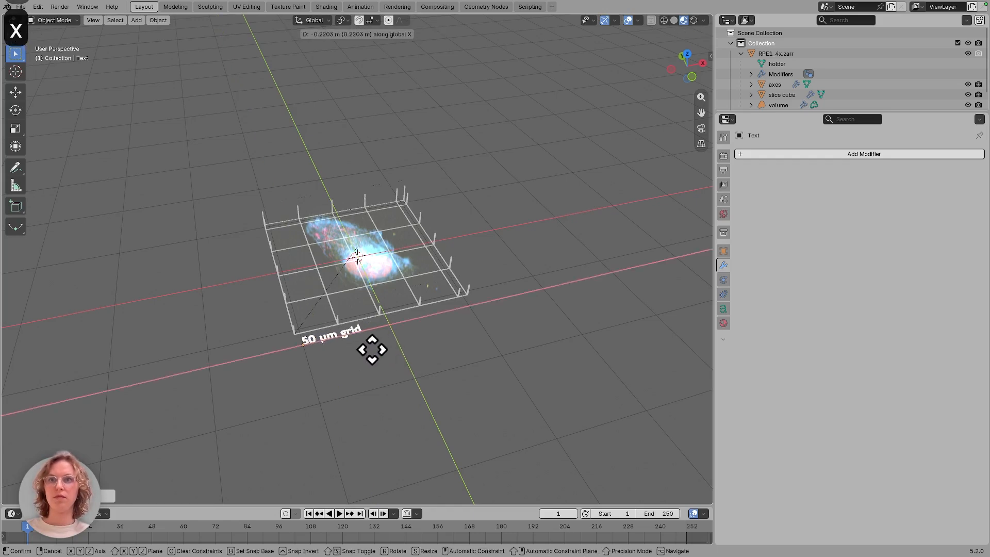
click(365, 349)
click(475, 362)
middle_drag(475, 362, 475, 362)
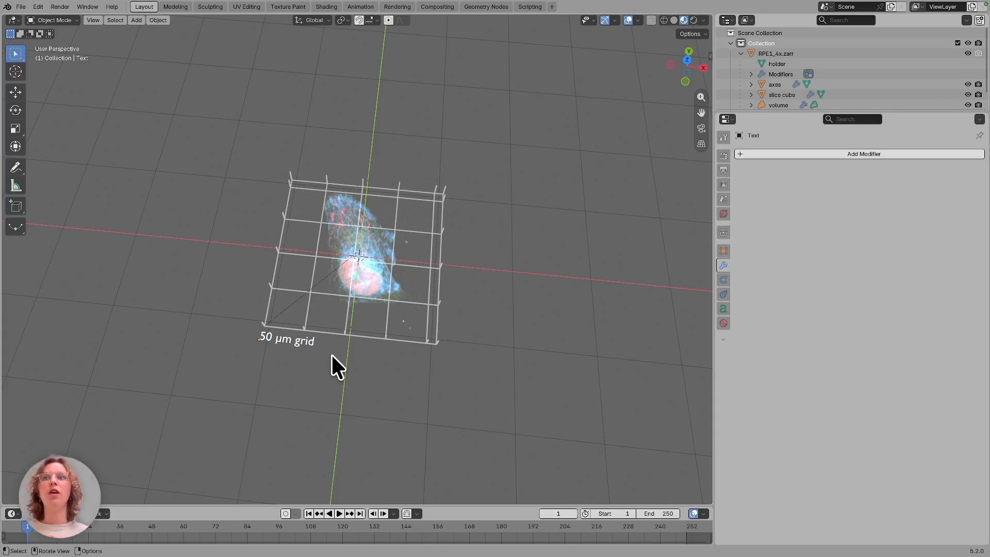
Add an Arrows empty to the scene and move it out in front of the volume's grid.
drag(819, 111, 820, 162)
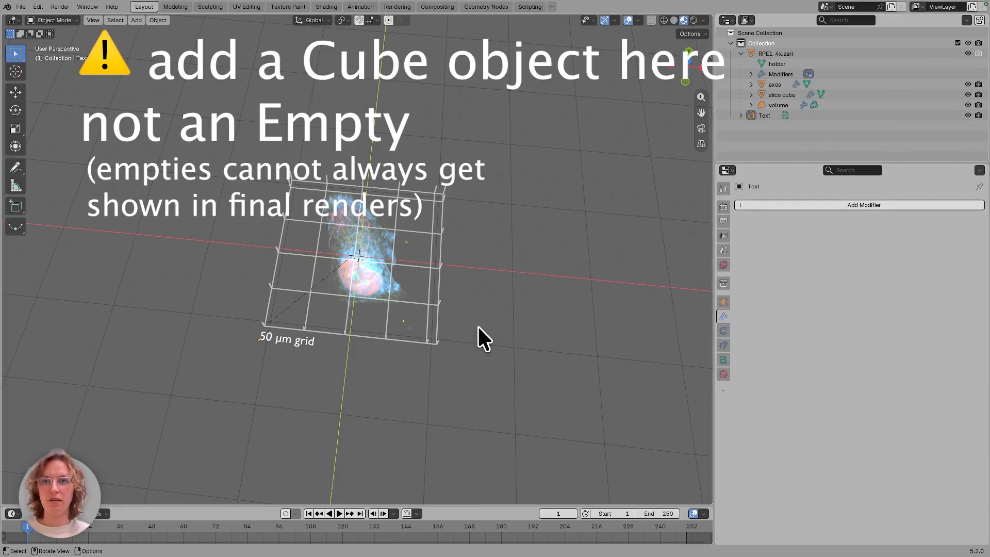
key(shift+a)
text(empty)
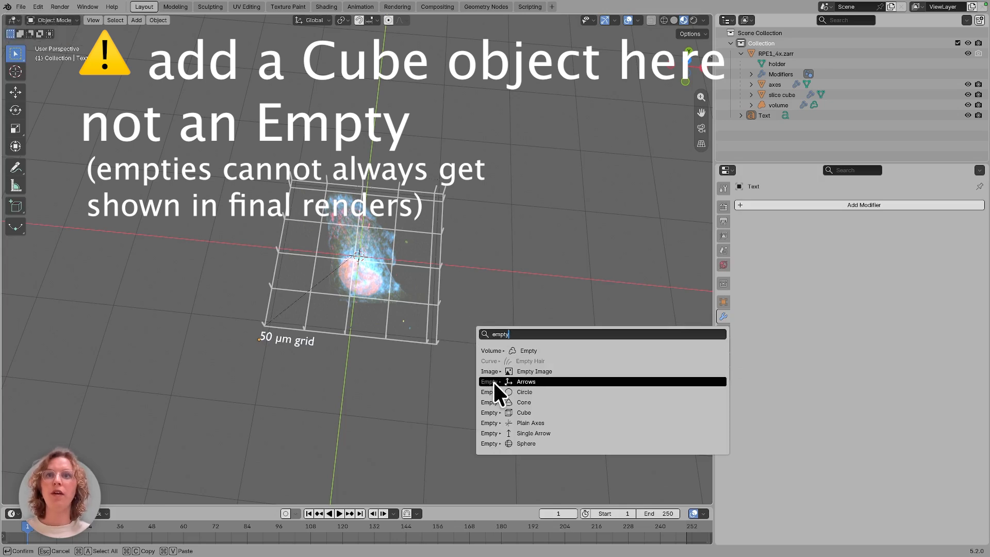
key(Return)
key(g)
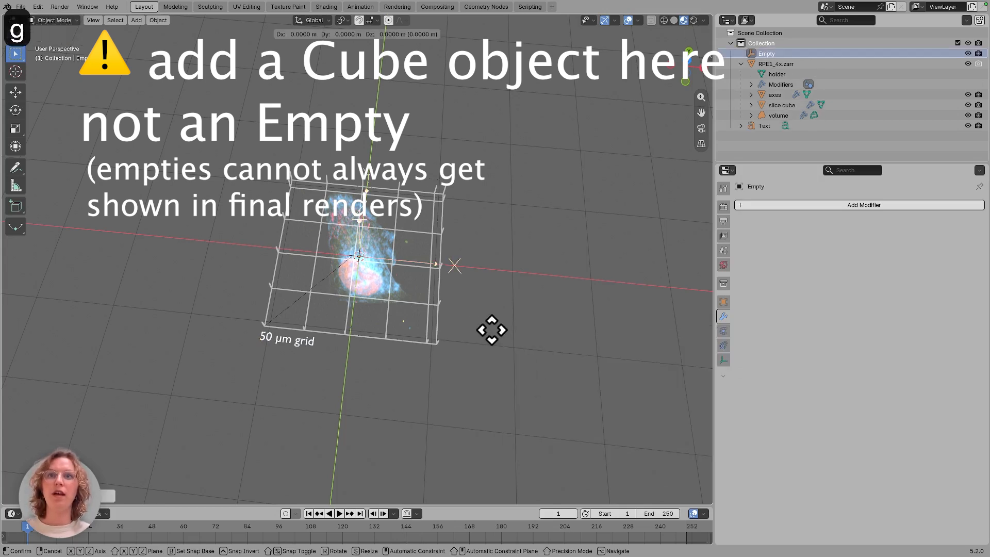
click(474, 449)
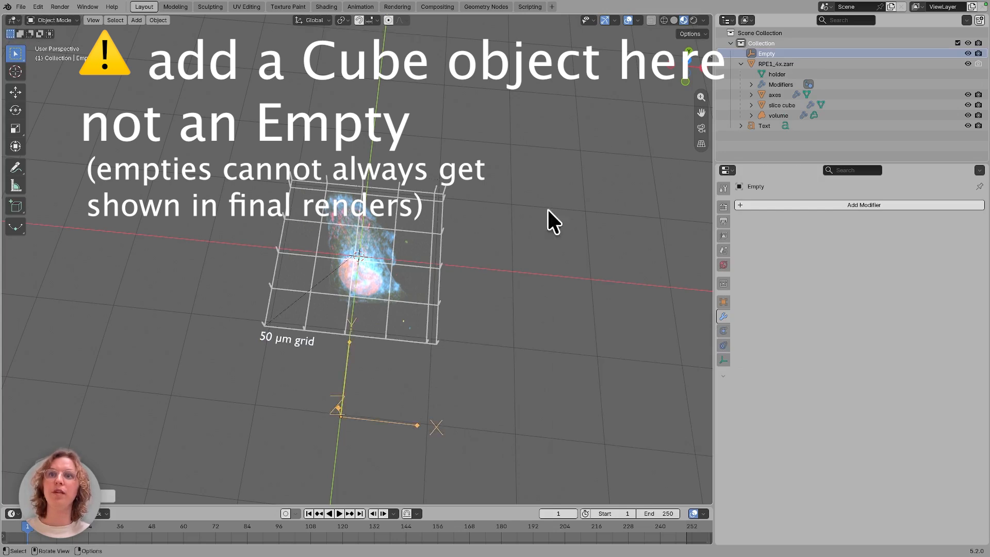
Switch to the Geometry Nodes workspace and create a new geometry node tree on the empty.
click(484, 7)
scroll(643, 162, left, 10)
scroll(644, 162, up, 4)
scroll(644, 163, left, 3)
scroll(644, 163, right, 5)
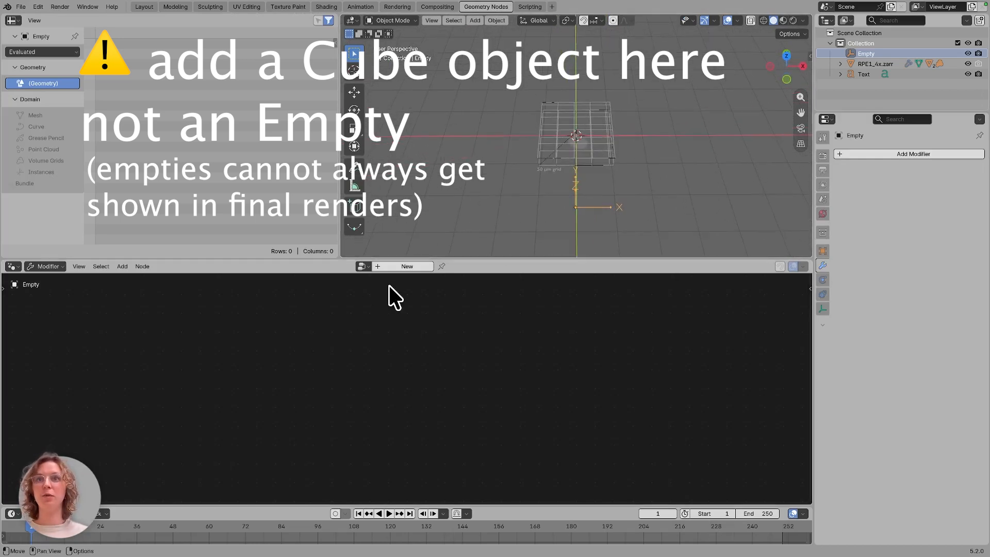
click(383, 263)
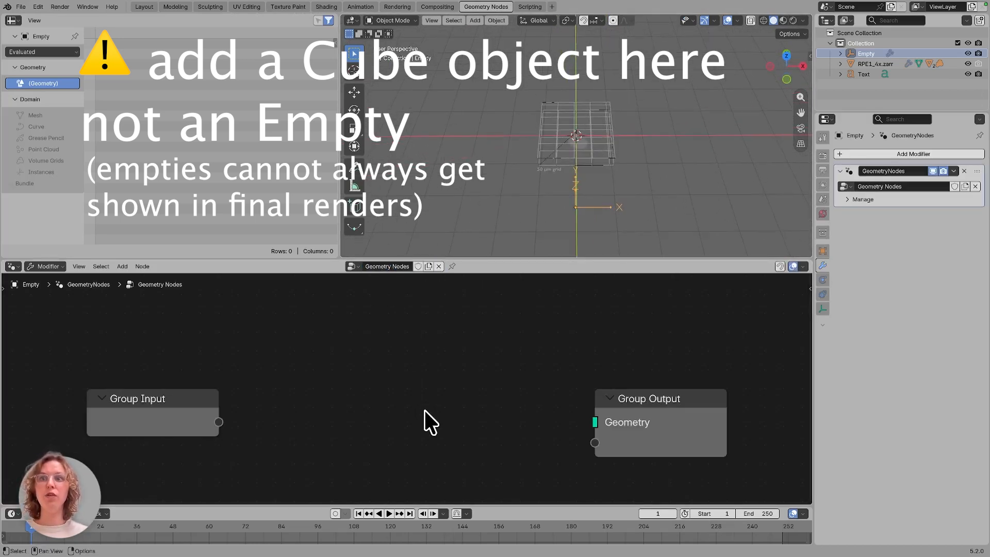
Add a Microscopy Nodes Scale Bar (dynamic) node and connect its Mesh output to the Group Output's Geometry.
click(121, 267)
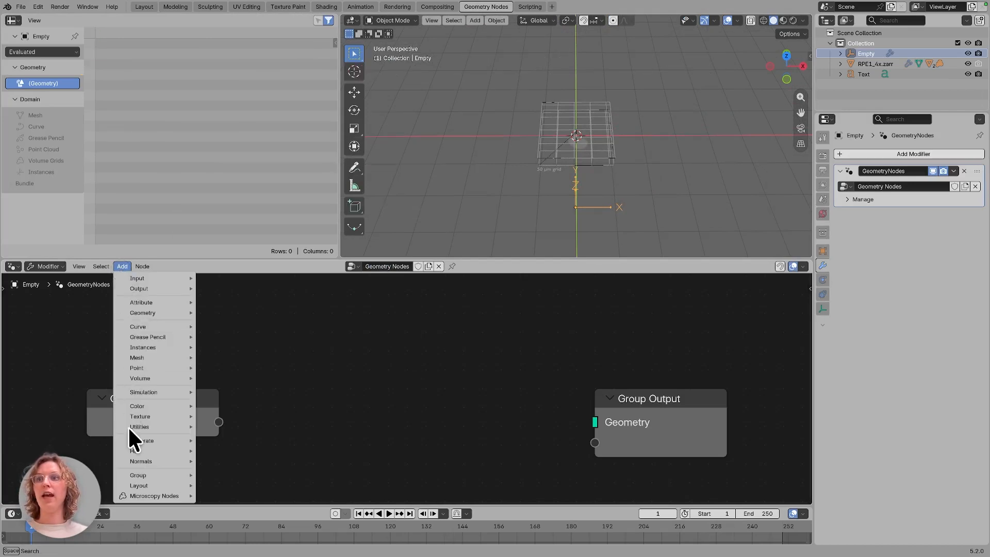
mouse_move(134, 497)
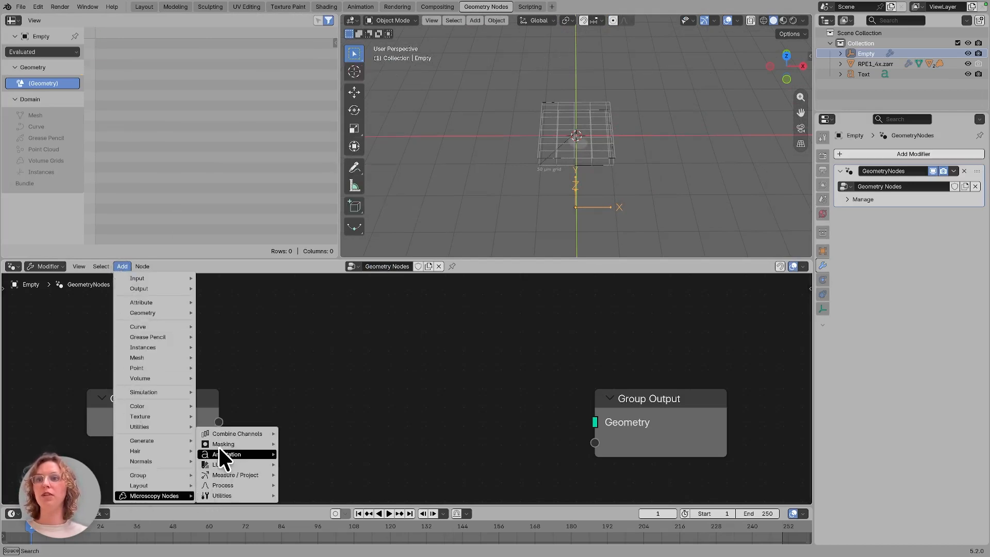
mouse_move(218, 452)
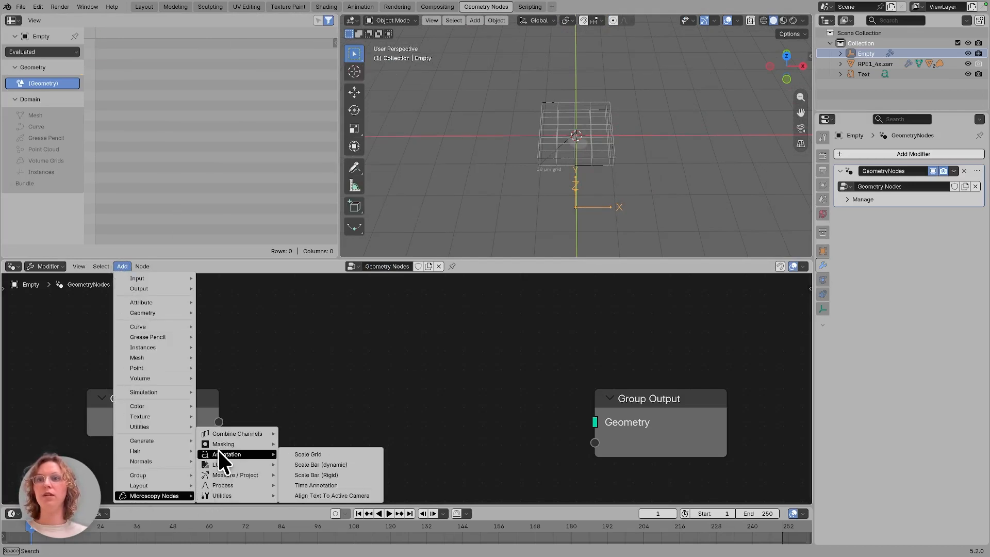
click(311, 464)
click(320, 385)
drag(453, 417, 594, 418)
Scale the scale bar object down to about 49 µm and show the viewport in Material Preview shading.
middle_drag(623, 148, 634, 181)
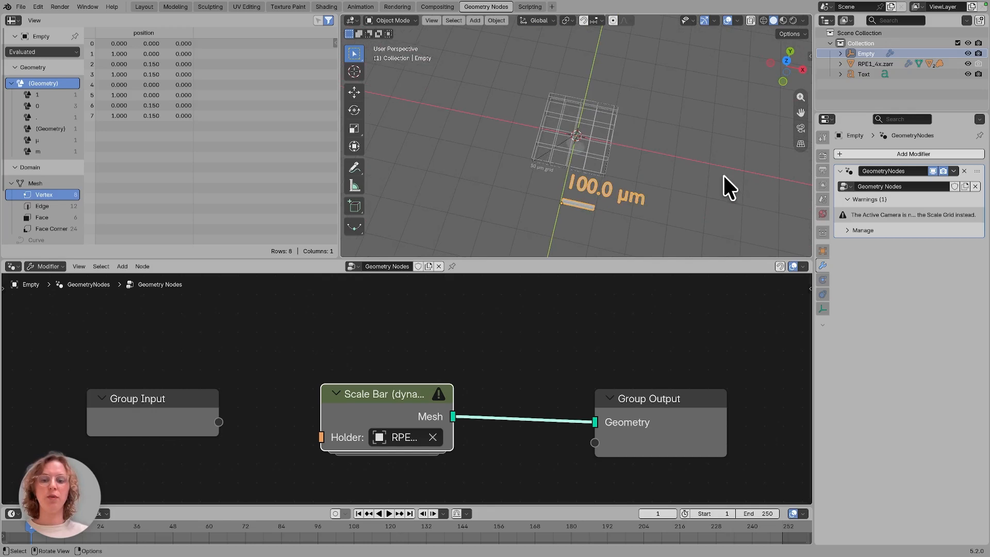
key(s)
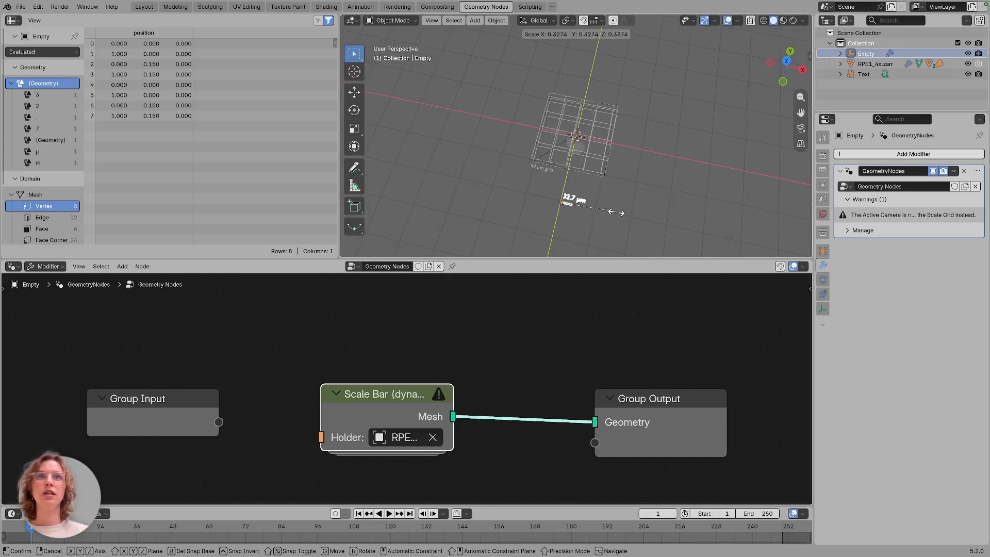
click(709, 206)
click(783, 21)
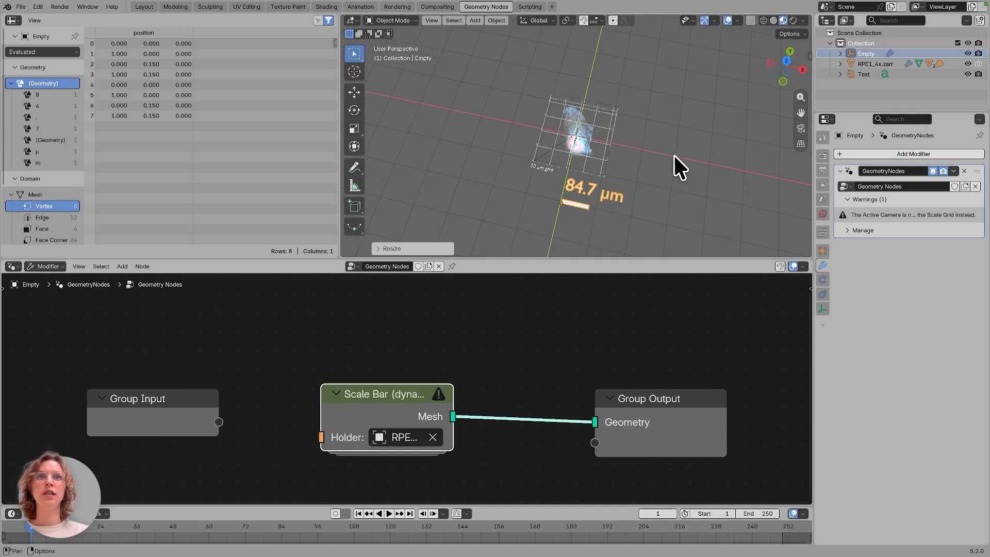
middle_drag(674, 155, 675, 155)
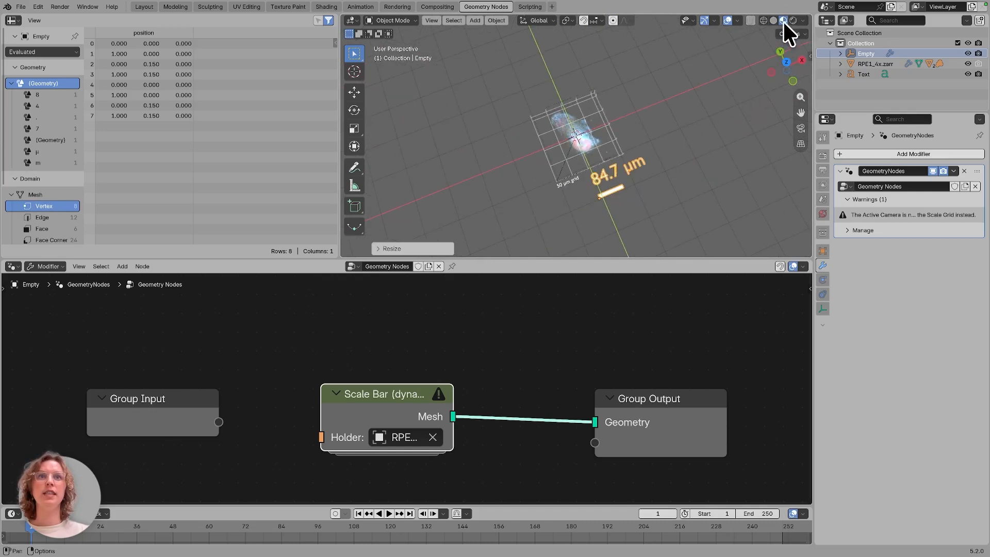
key(s)
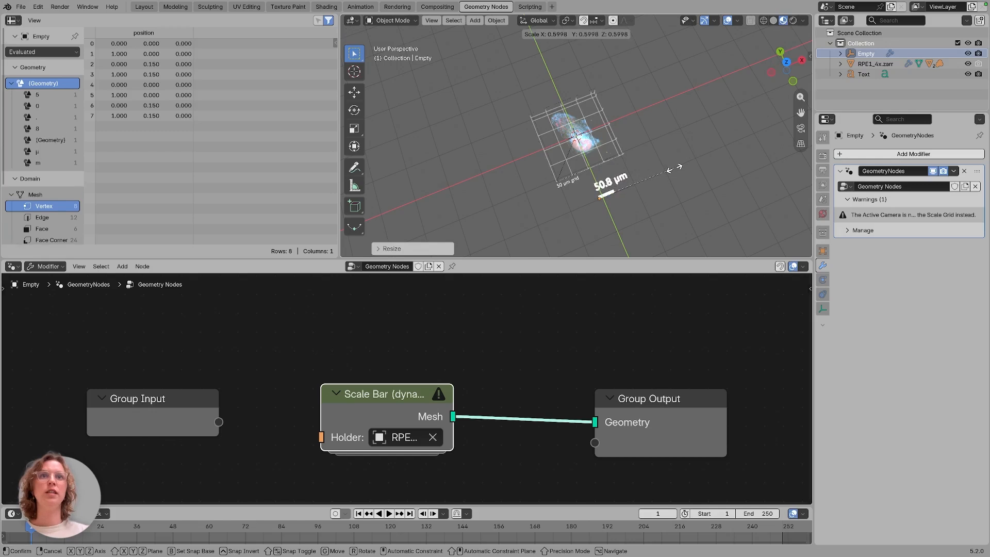
click(671, 173)
Move the scale bar next to the "50 µm grid" label and check the warning on the Scale Bar node.
key(g)
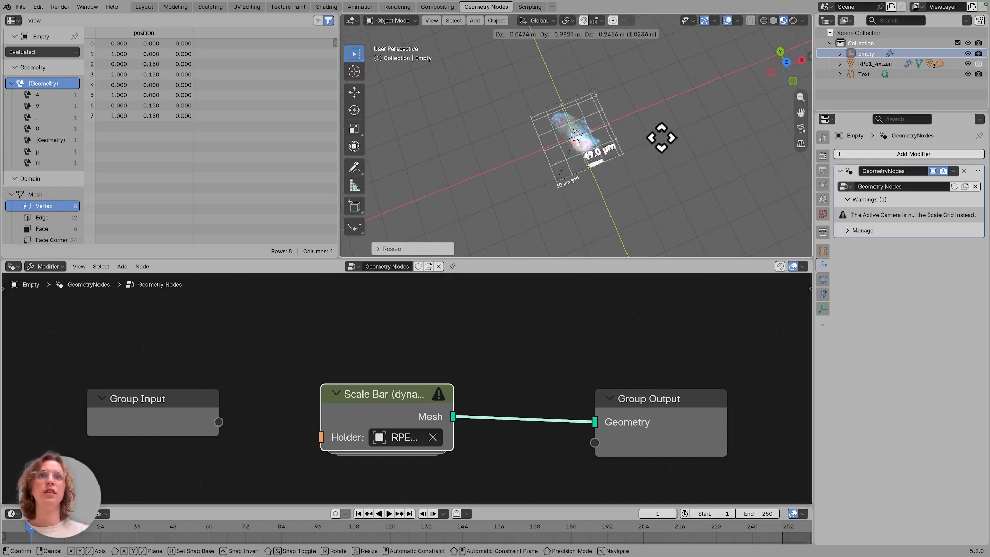
click(634, 177)
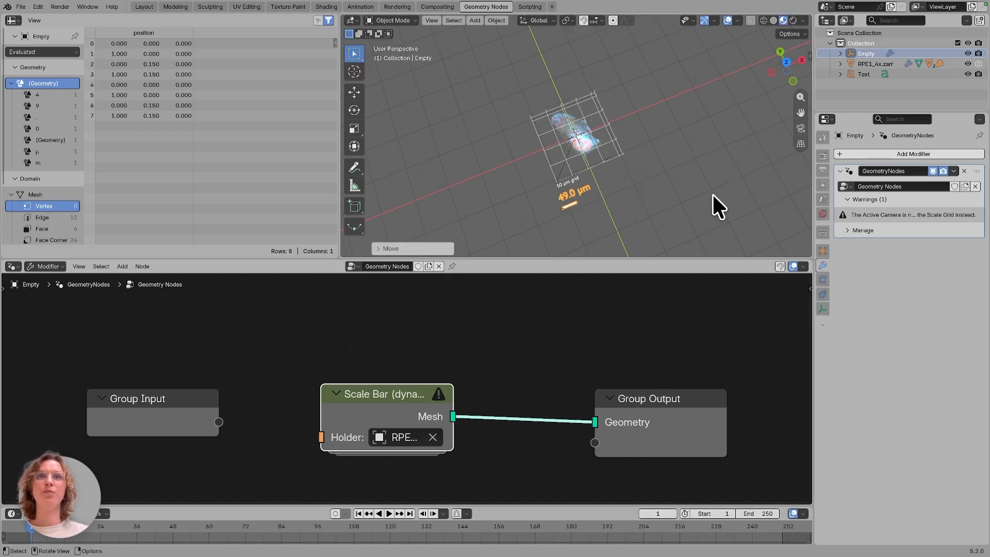
scroll(713, 193, right, 5)
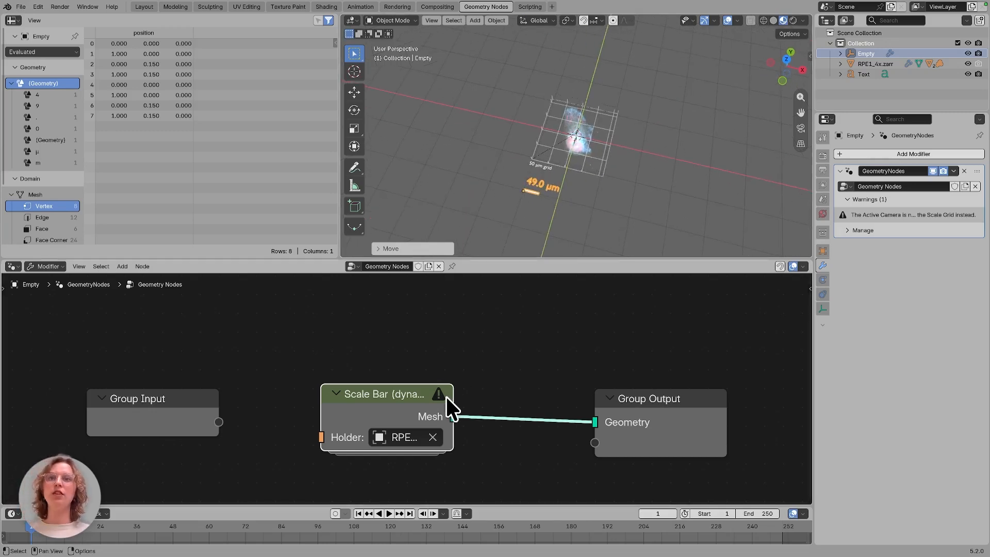
mouse_move(444, 395)
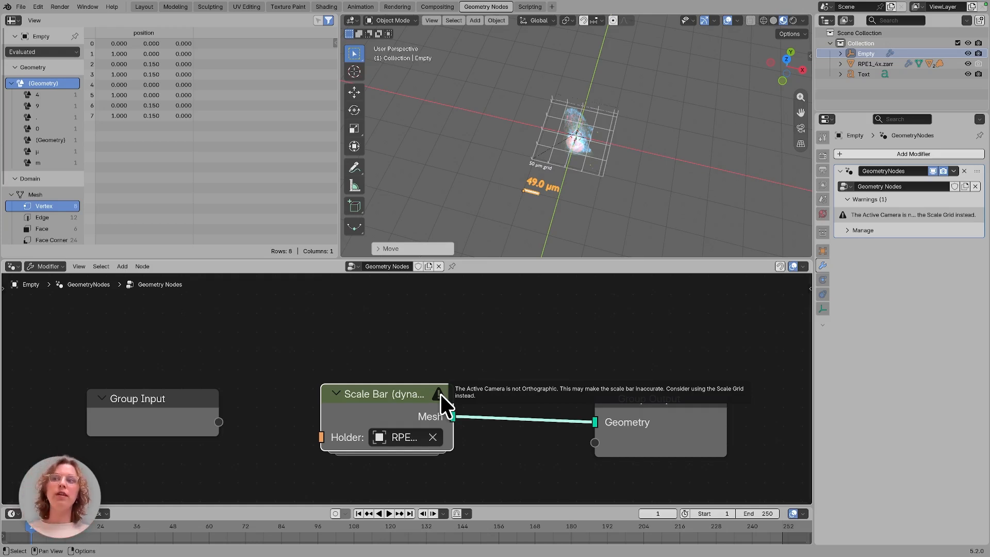
Add a camera to the scene and align it to the current view.
click(688, 155)
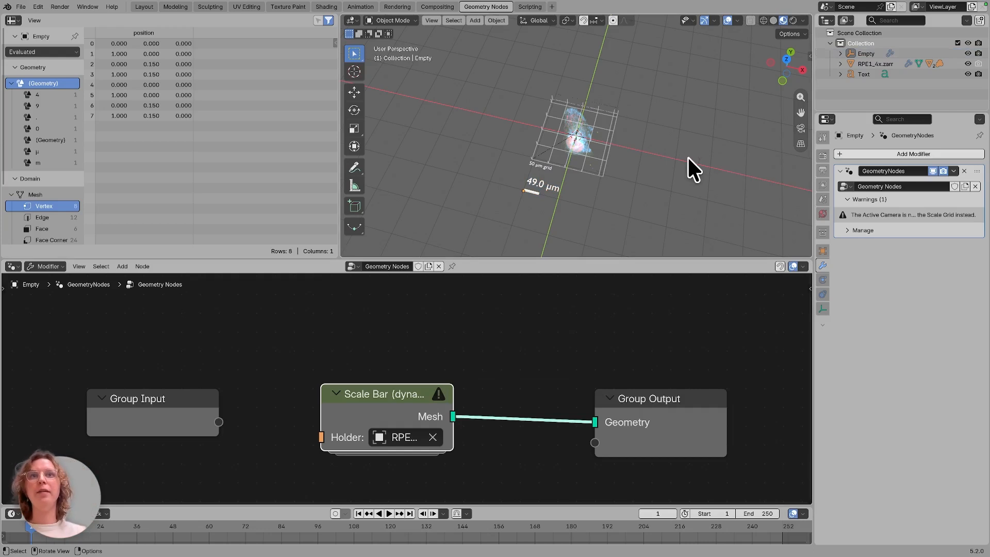
key(shift+a)
text(ca)
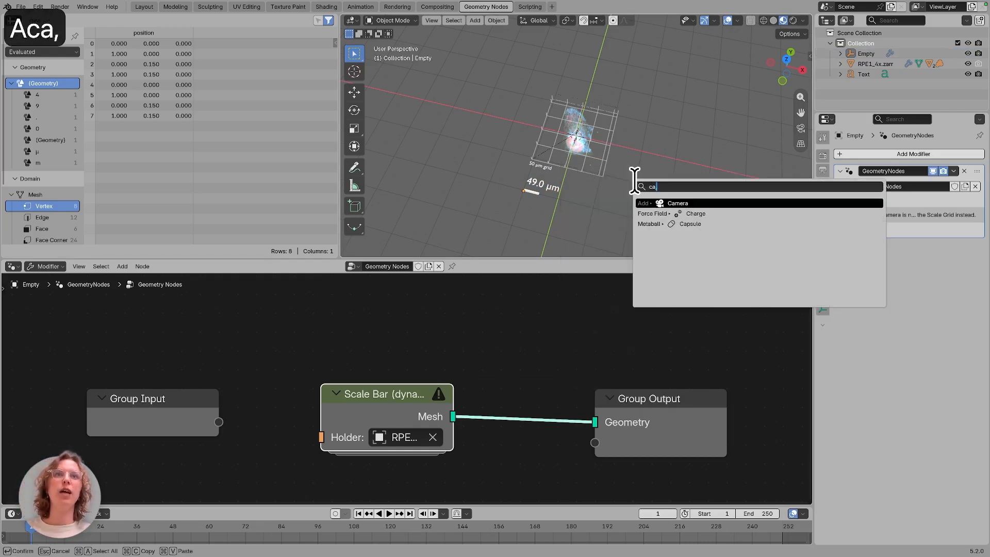
key(Return)
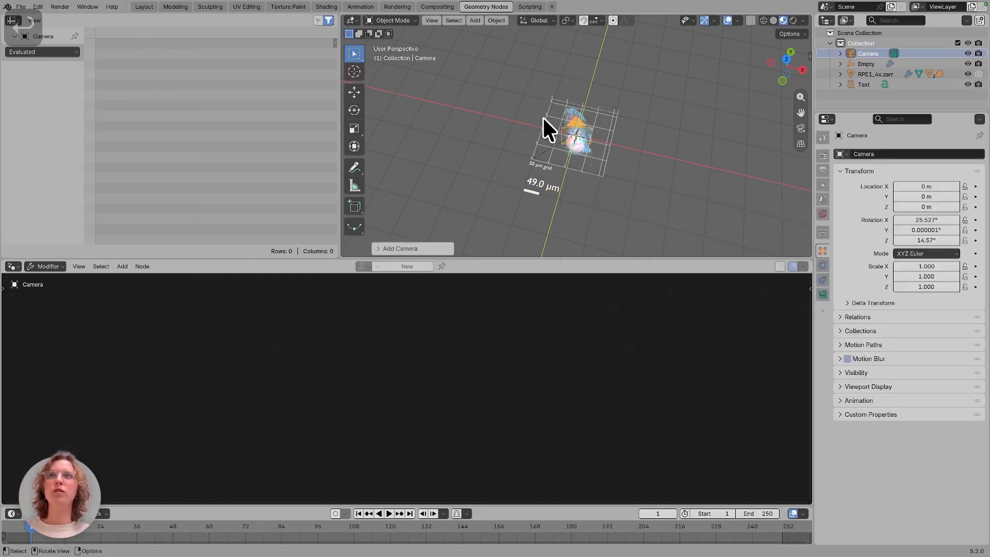
click(432, 21)
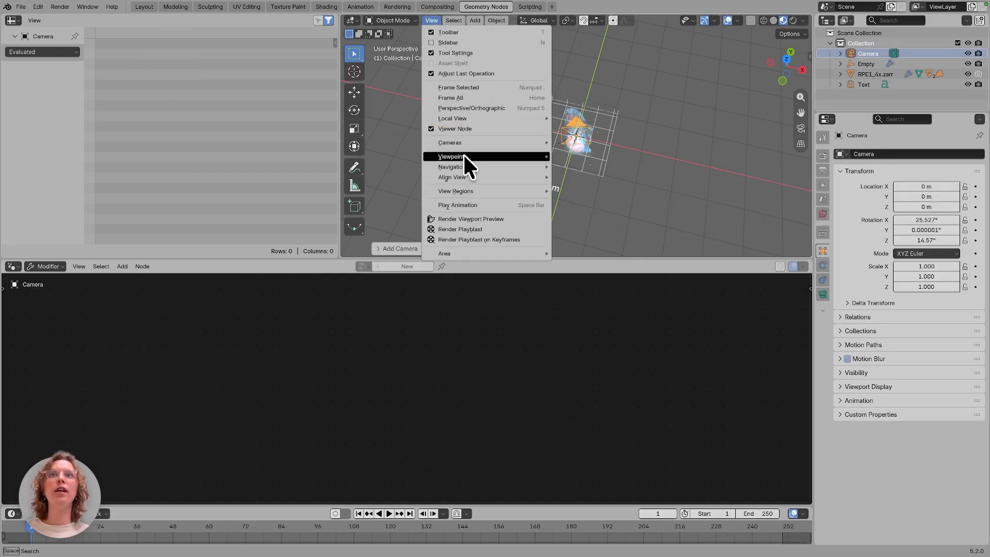
mouse_move(500, 176)
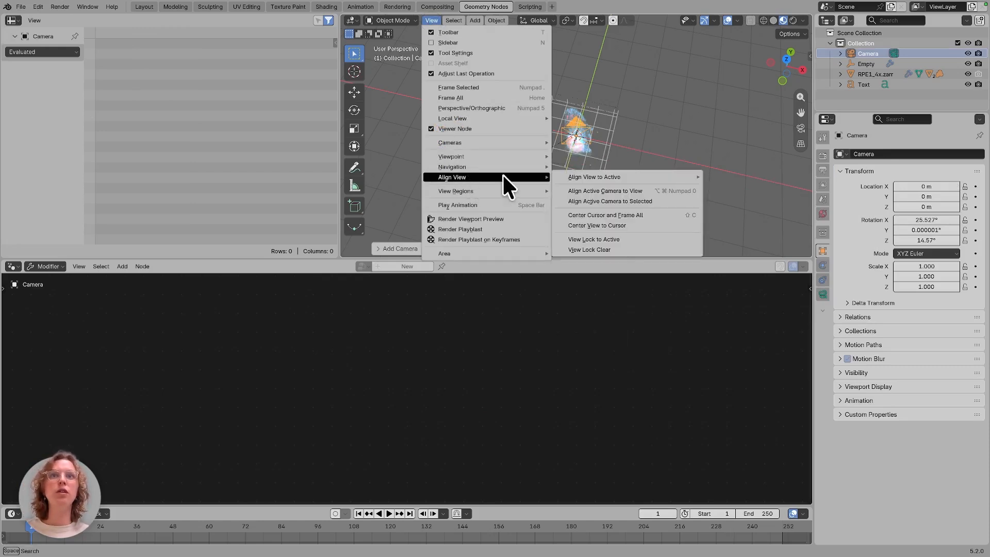
click(590, 190)
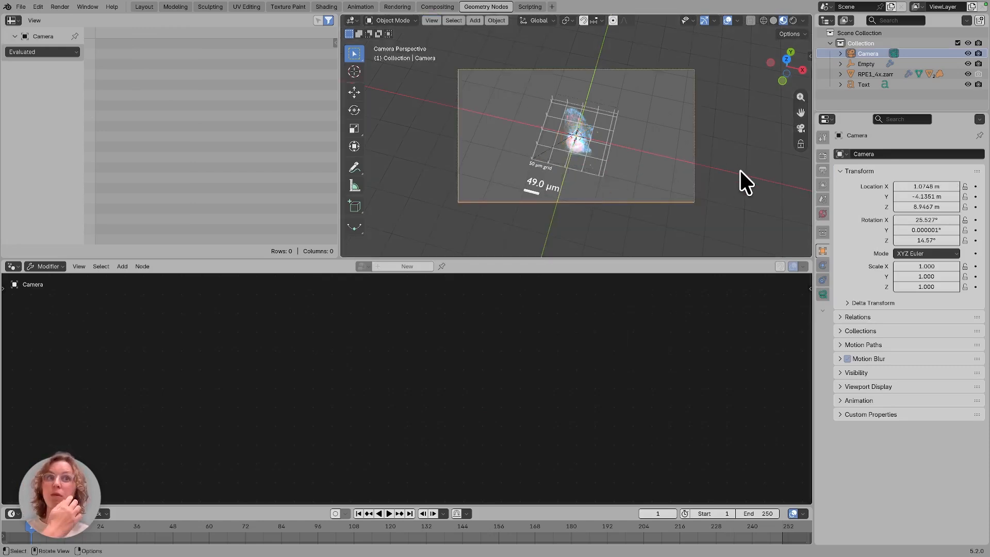
Set the camera's lens type to Orthographic.
click(823, 295)
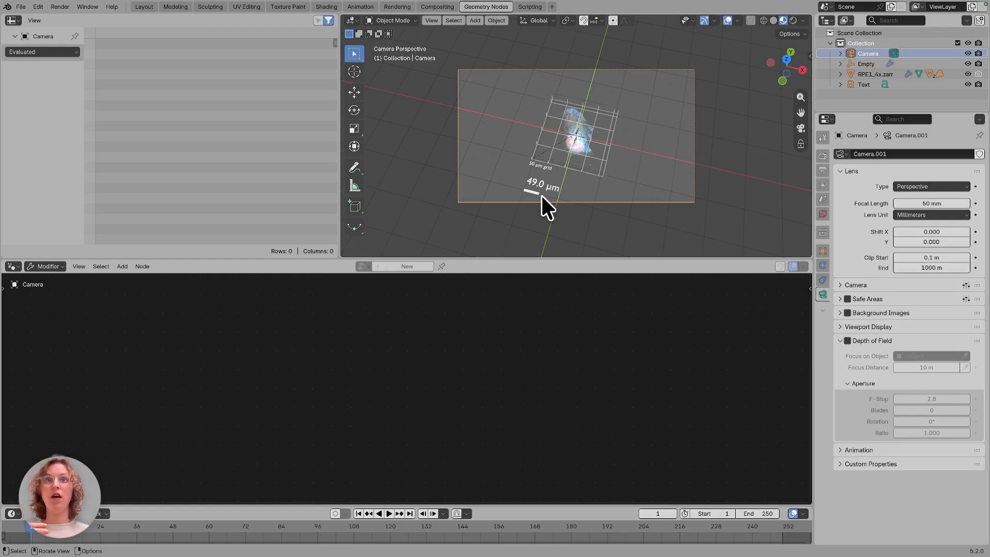
click(922, 183)
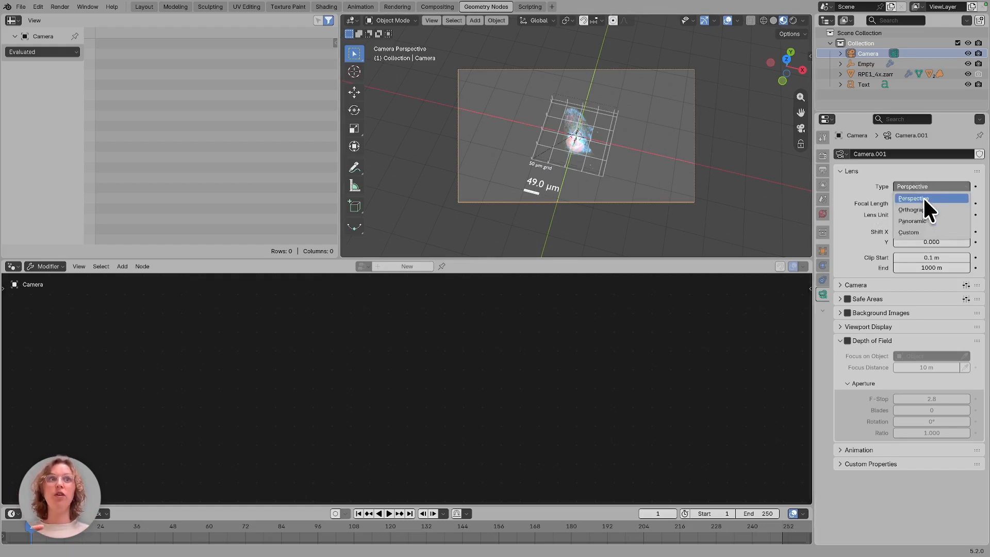
click(925, 205)
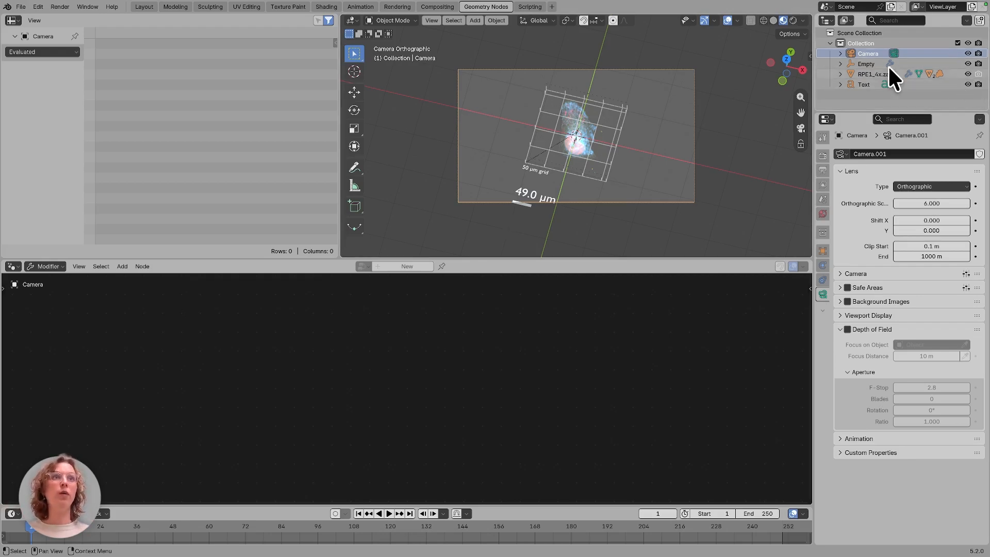
Hide the axes object of RPE1_4x.zarr in the viewport.
click(841, 74)
scroll(979, 92, down, 3)
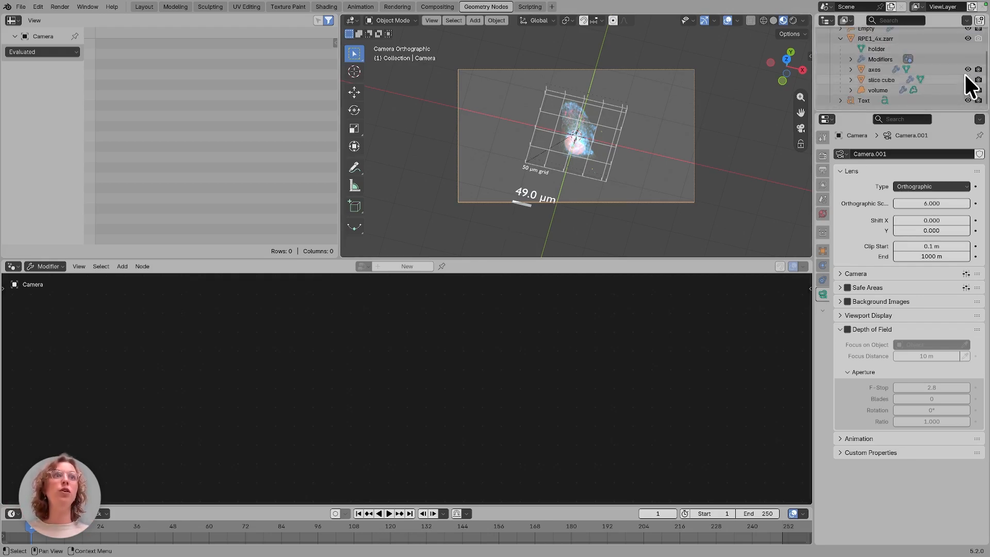
click(968, 69)
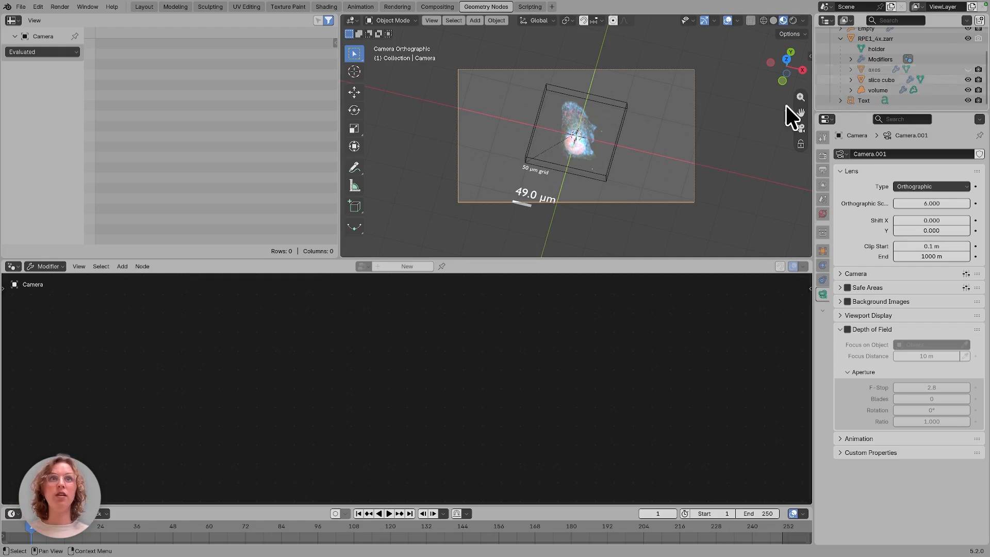
Move the scale bar inside the camera frame, towards its lower-left corner.
click(530, 193)
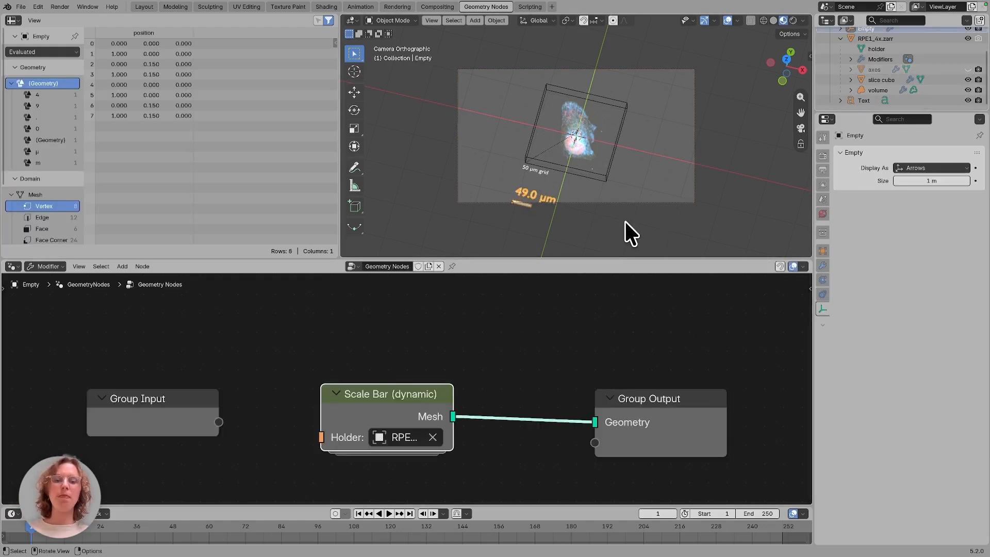
key(g)
click(590, 210)
Make room before the Group Output and insert an Align Text To Active Camera node after the Scale Bar node.
click(679, 404)
drag(680, 405, 735, 405)
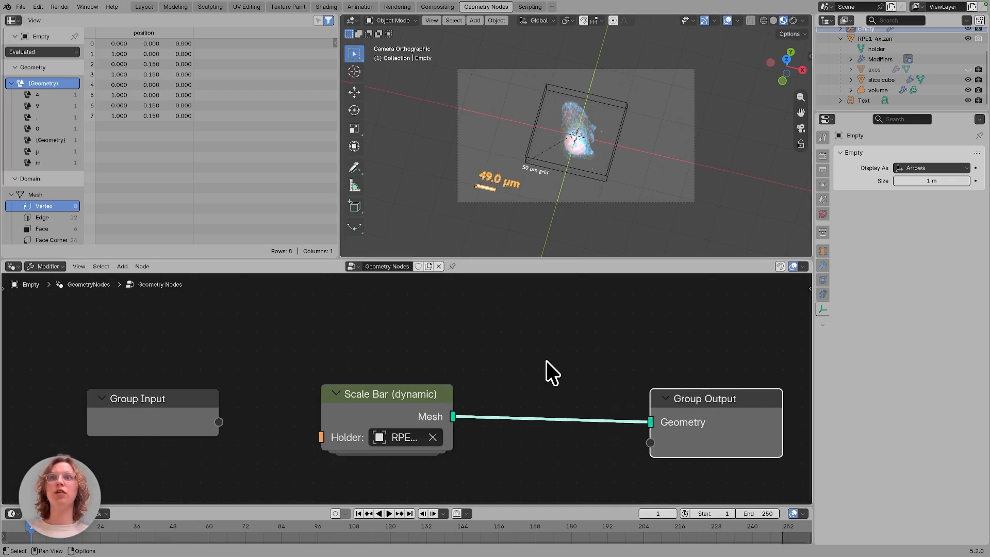
key(shift+a)
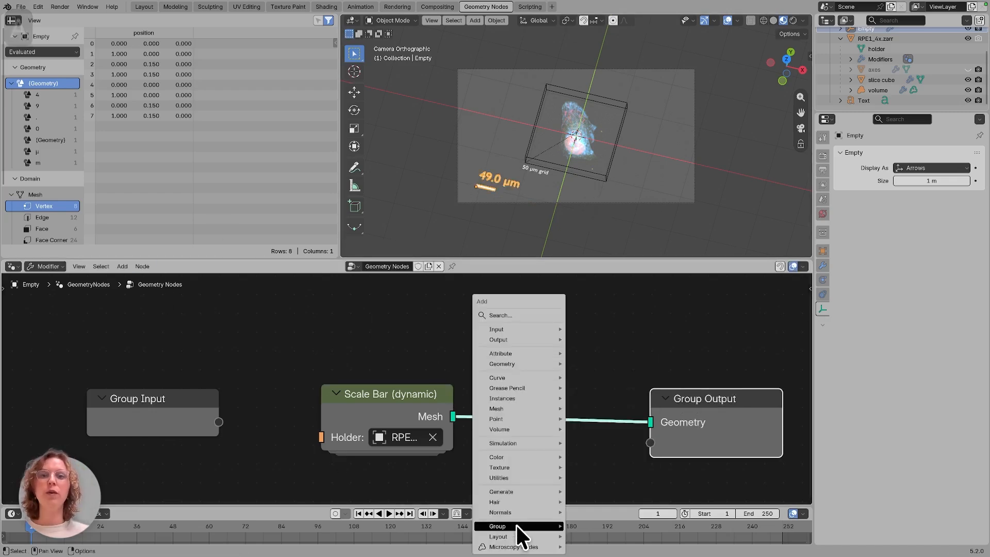
mouse_move(516, 548)
mouse_move(624, 505)
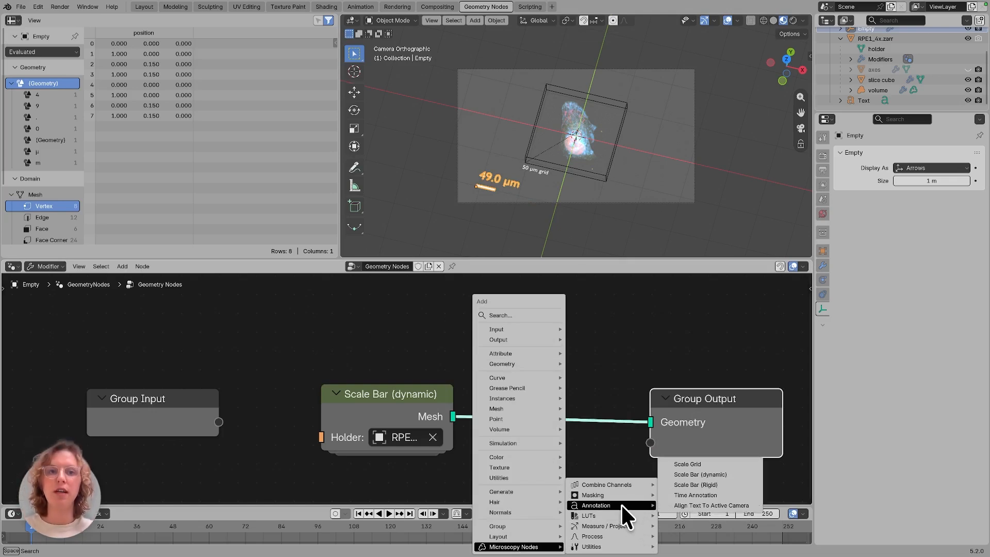
click(695, 505)
click(543, 396)
Move the camera-aligned scale bar about 0.36 m to sit in the lower-left corner of the camera frame.
key(g)
key(g)
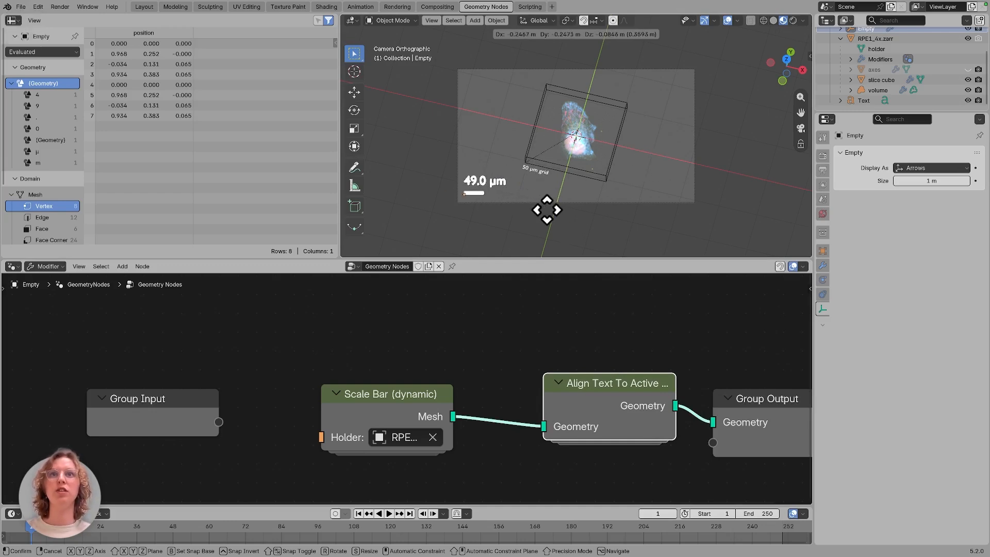
click(548, 210)
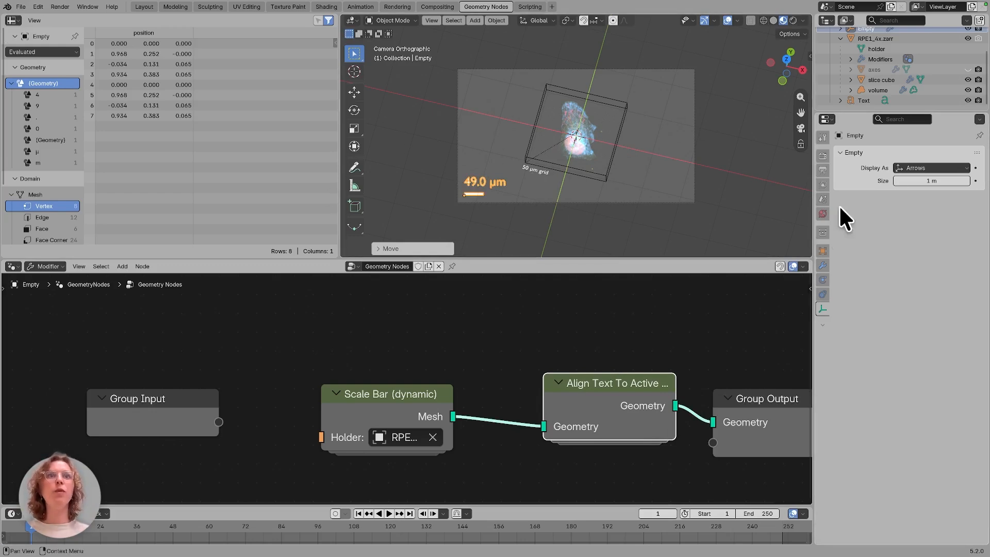
Add a Scale Bar (Rigid) node and connect its mesh to the Align Text To Active Camera node, replacing the dynamic scale bar.
click(824, 250)
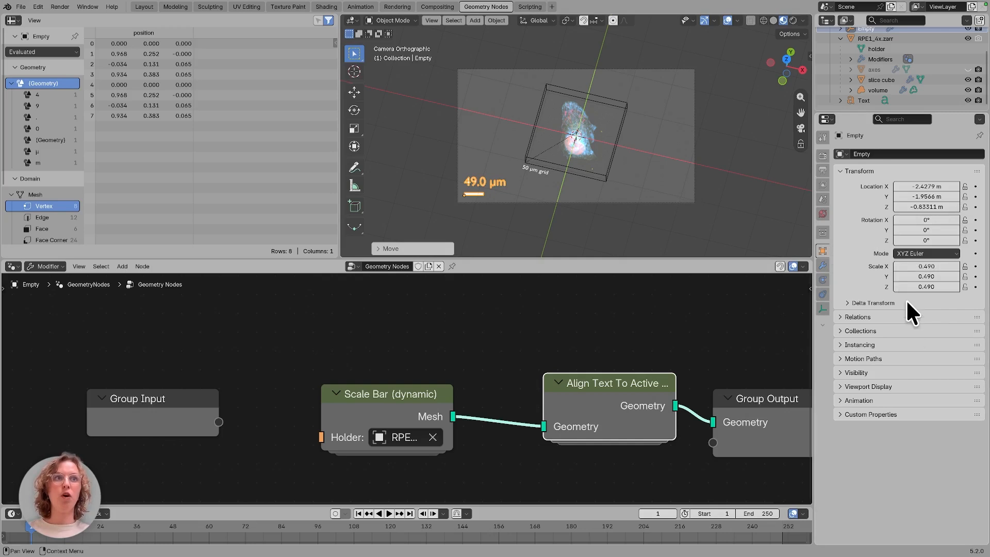
click(512, 349)
key(shift+a)
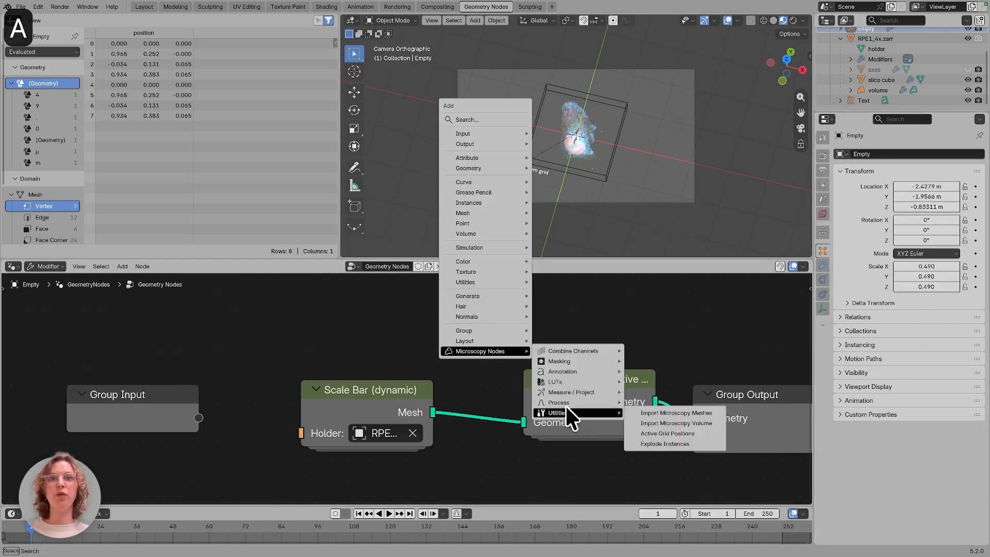
key(shift+a)
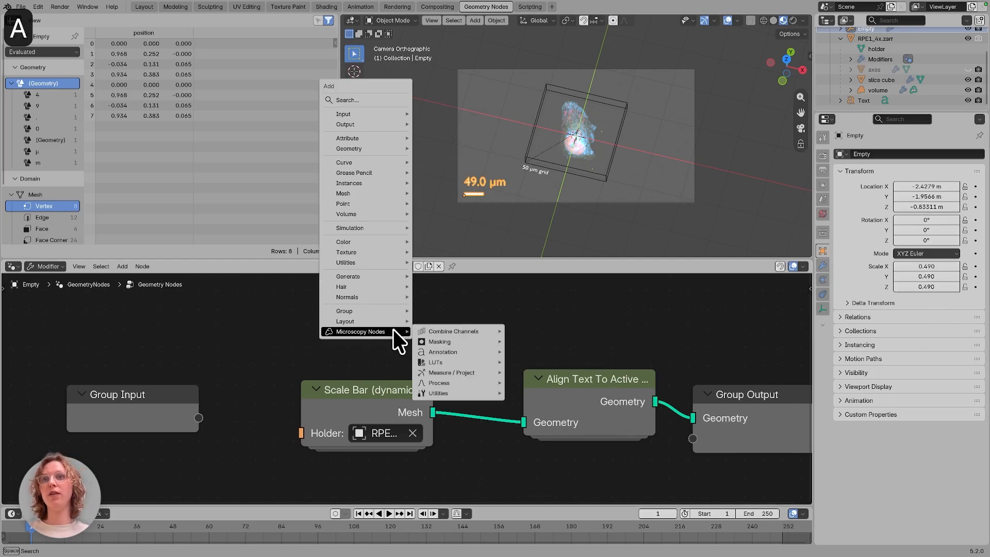
mouse_move(472, 351)
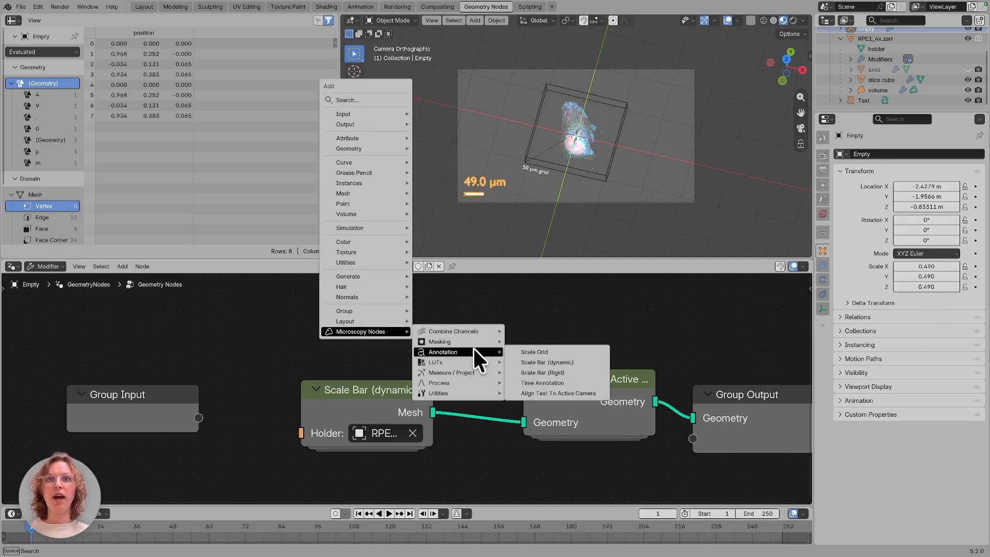
click(548, 373)
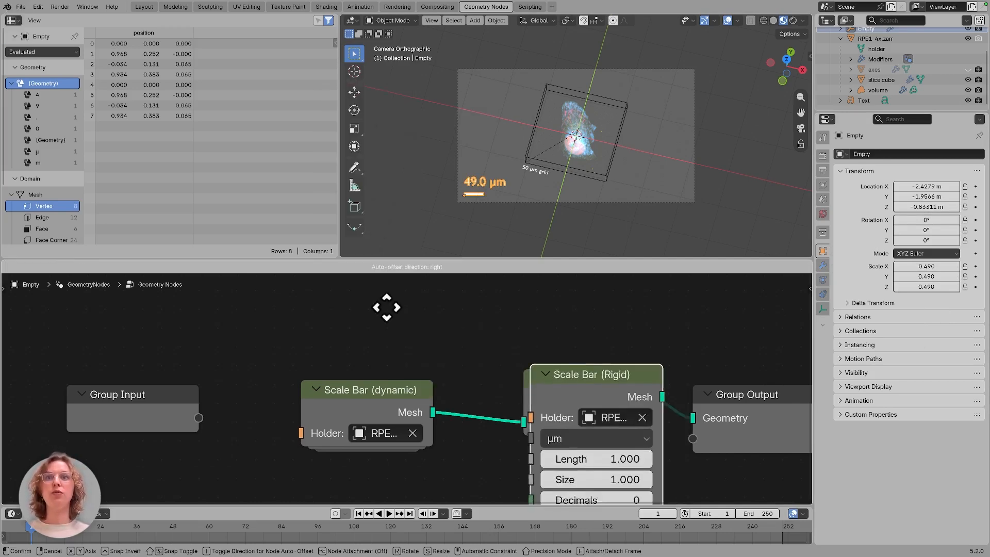
click(289, 309)
drag(422, 344, 523, 422)
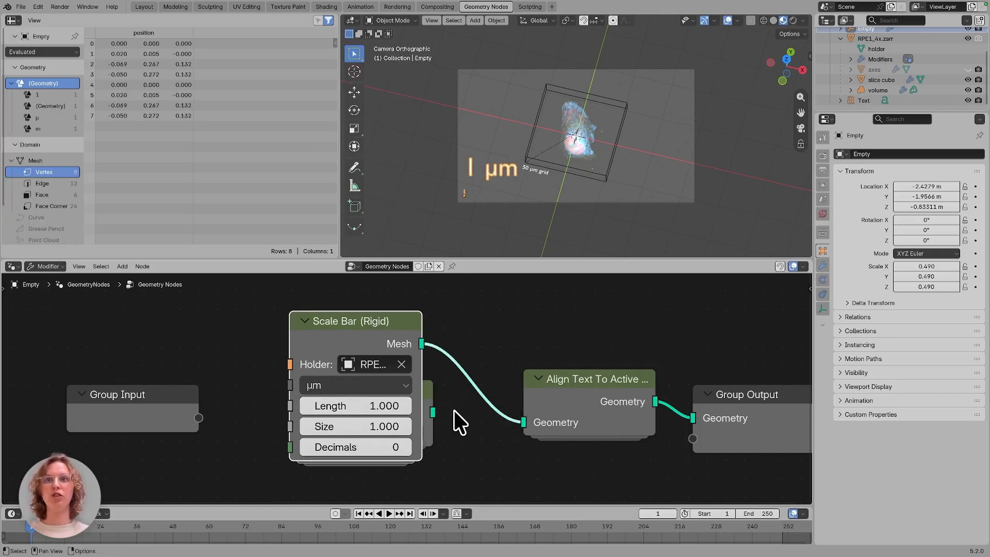
Set the rigid scale bar's length to 50 µm and its size to 0.4.
click(341, 405)
text(50)
key(Return)
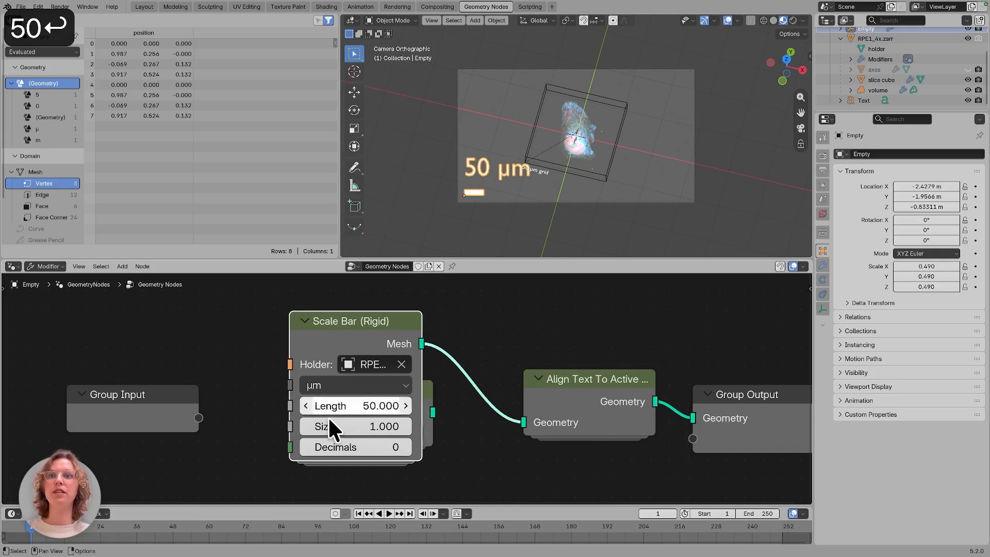
click(336, 425)
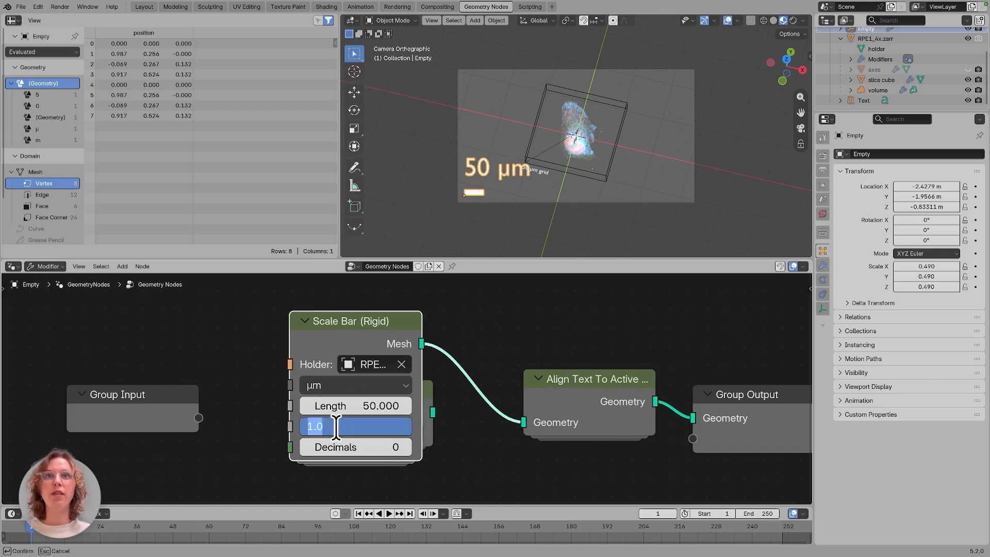
text(3)
key(BackSpace)
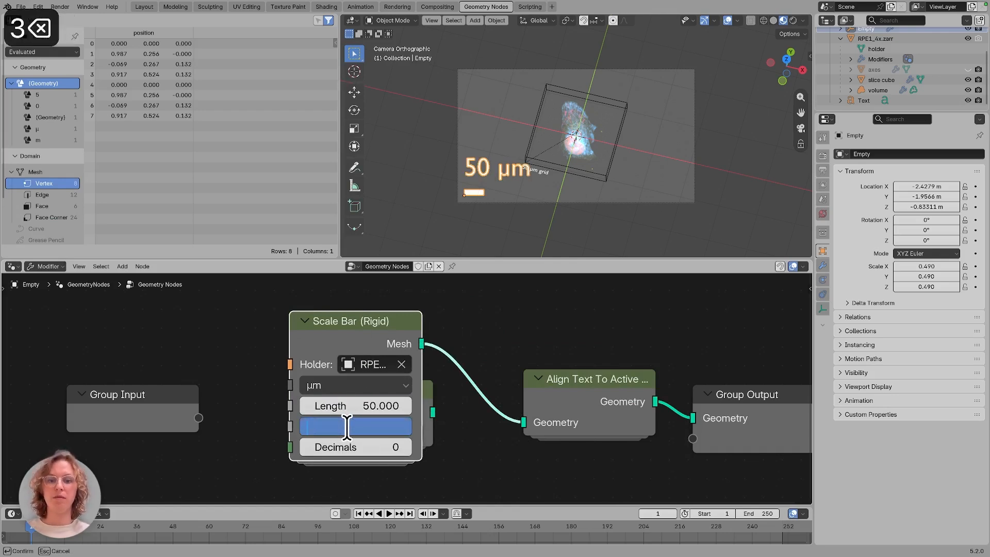
text(4)
key(Return)
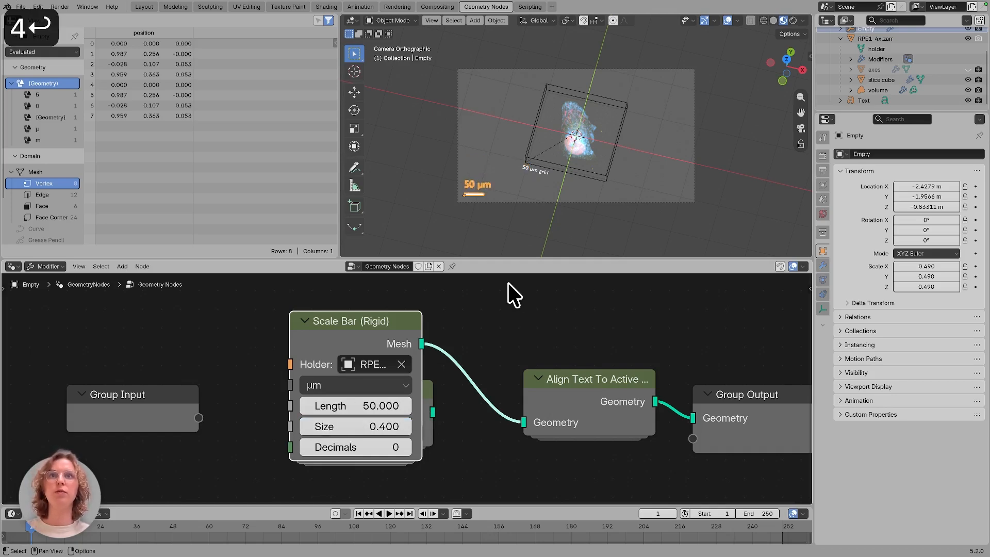
Set the rigid scale bar's label to 1 decimal.
click(340, 448)
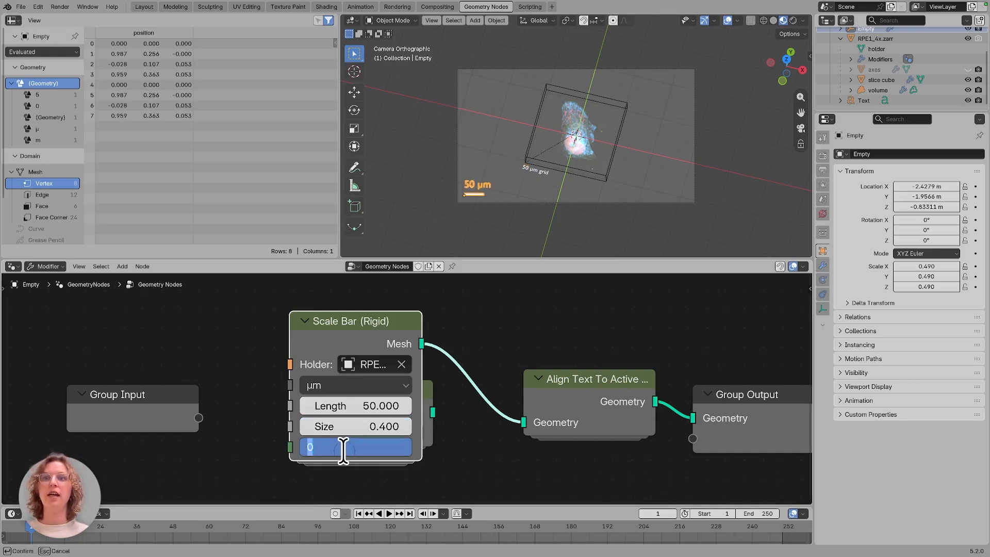
text(1)
key(Return)
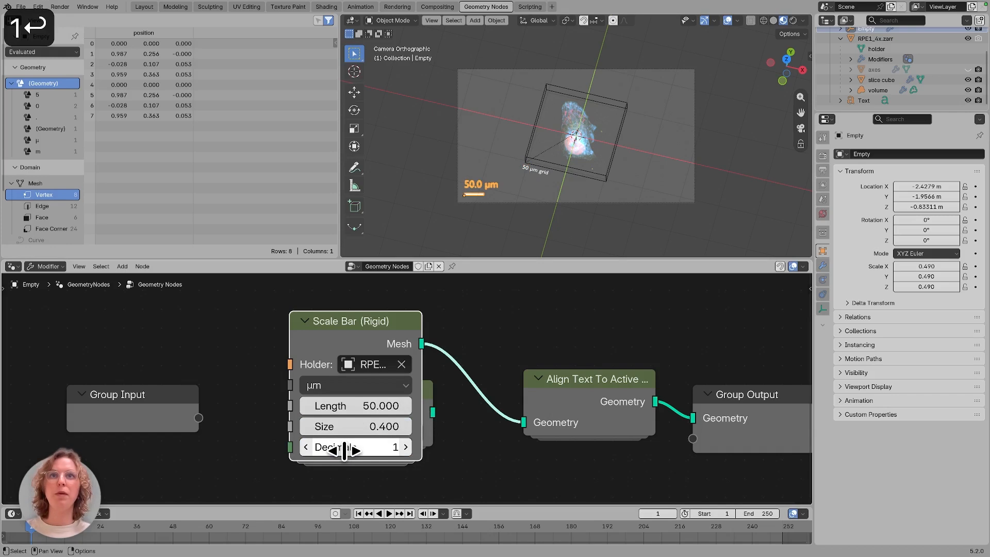
Try Å as the rigid scale bar's unit and restore µm.
click(339, 386)
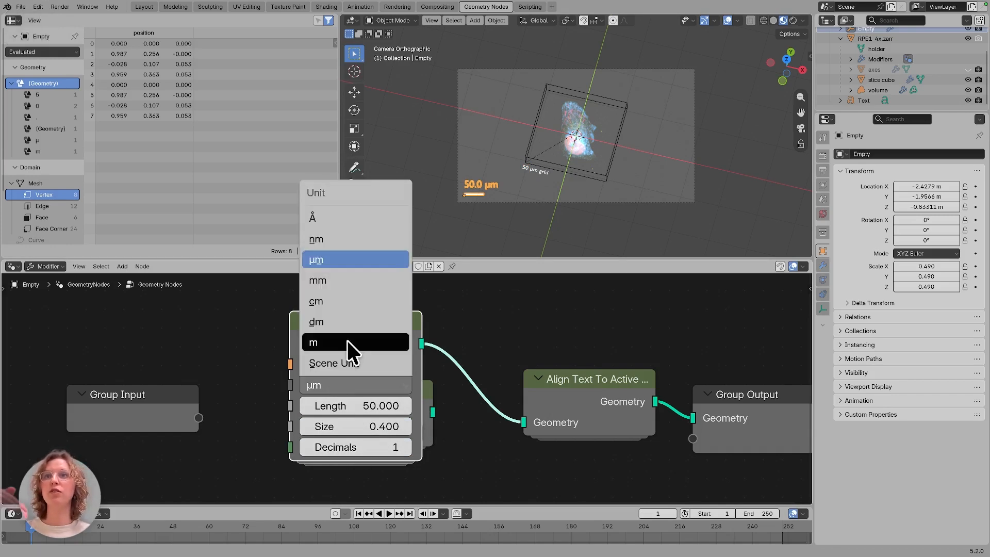
click(347, 217)
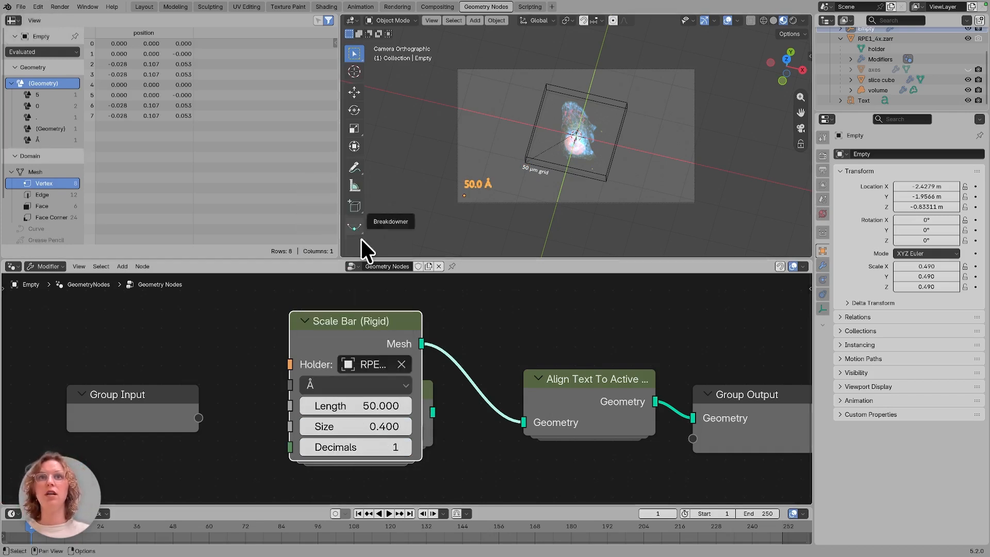
click(361, 385)
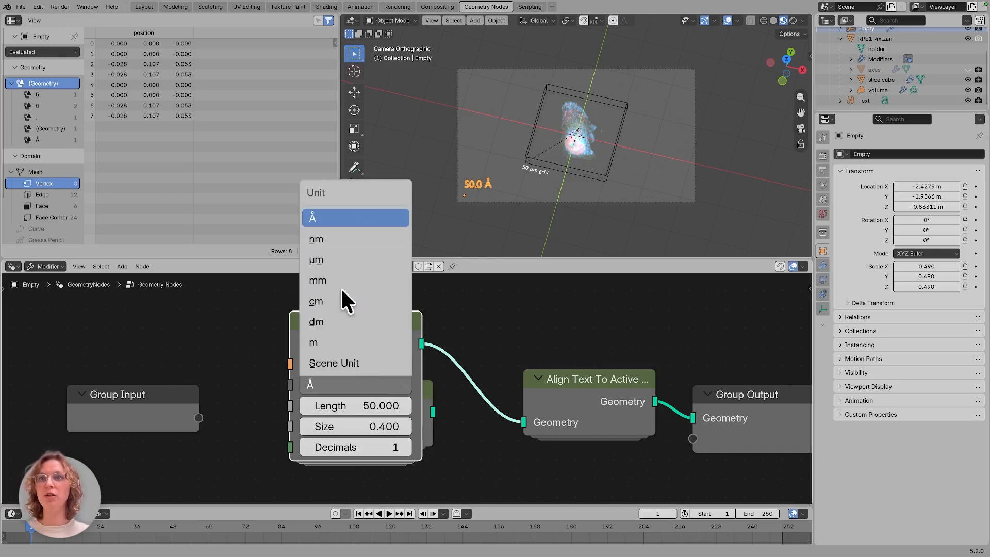
click(360, 259)
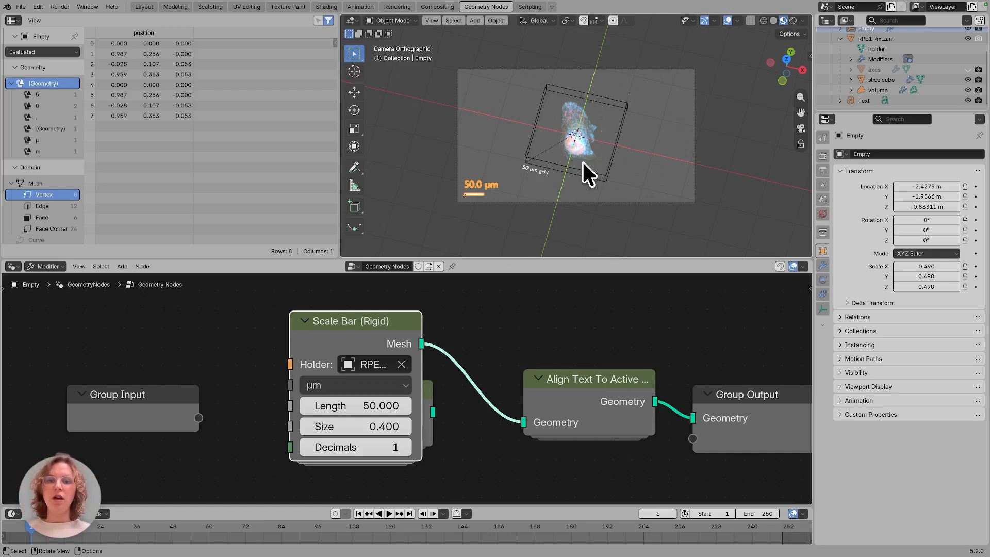
Move the Scale Bar (Rigid) node clear of the dynamic one and add an unconnected Scale Grid node.
drag(400, 338, 257, 348)
key(shift+a)
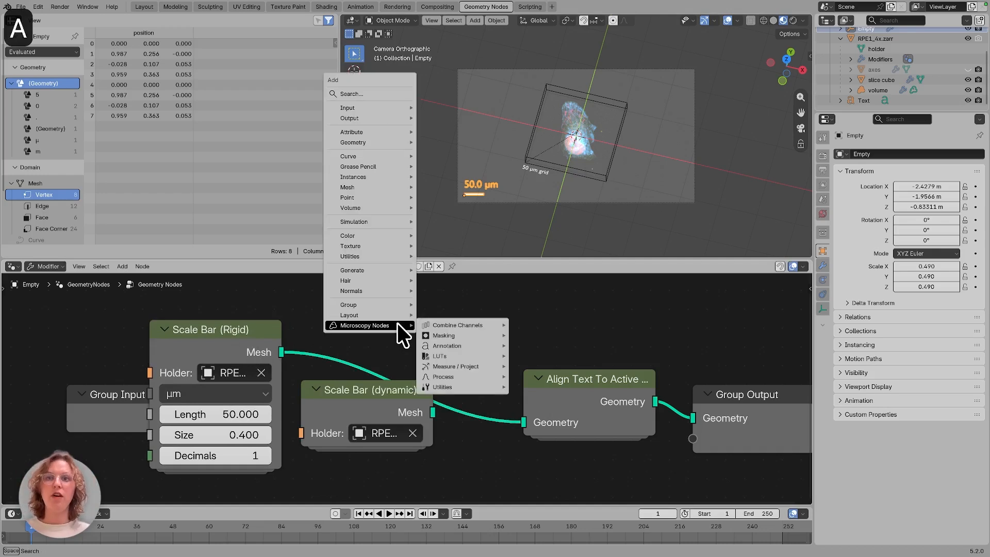
mouse_move(454, 346)
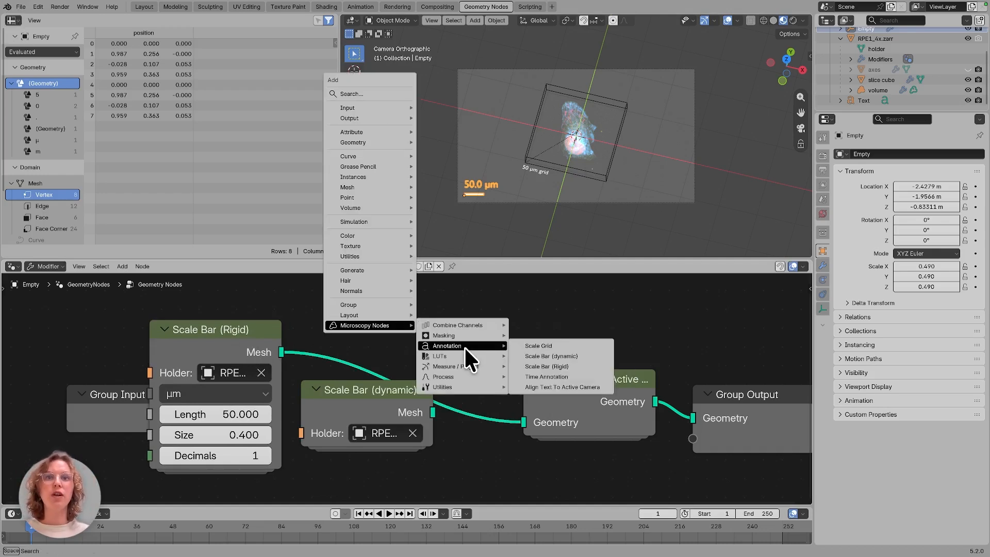
click(574, 345)
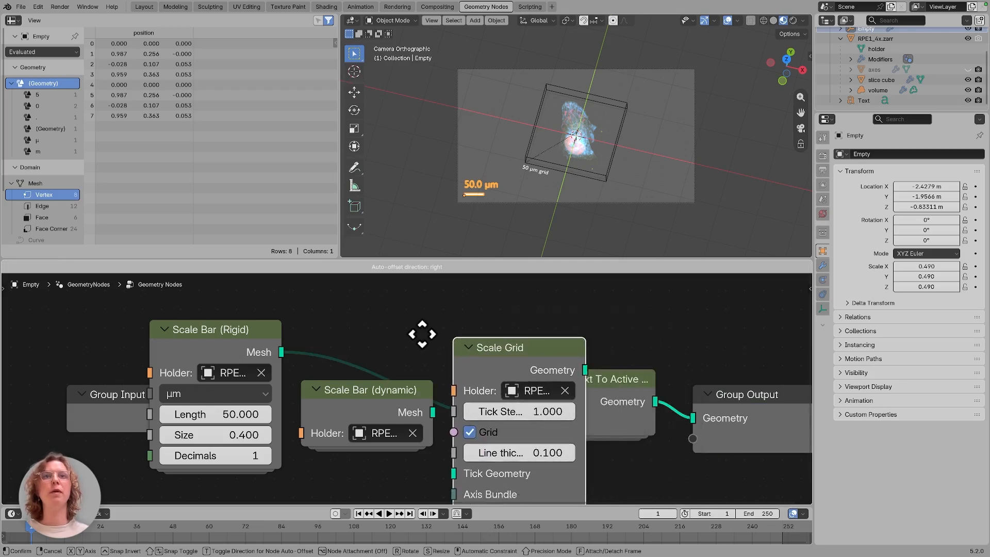
click(422, 334)
Examine how the axes object uses its Scale Grid node and which settings its modifier offers.
click(880, 68)
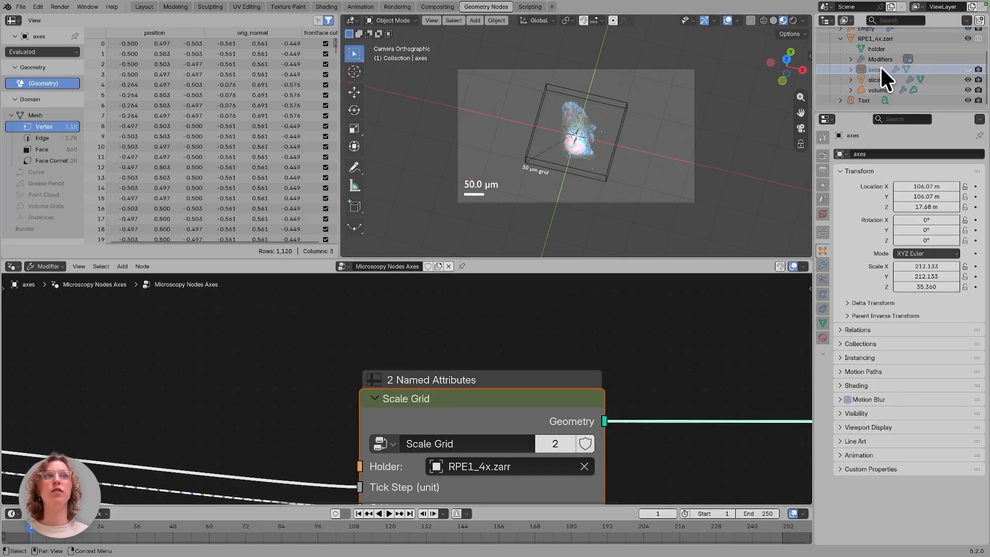
scroll(672, 345, down, 3)
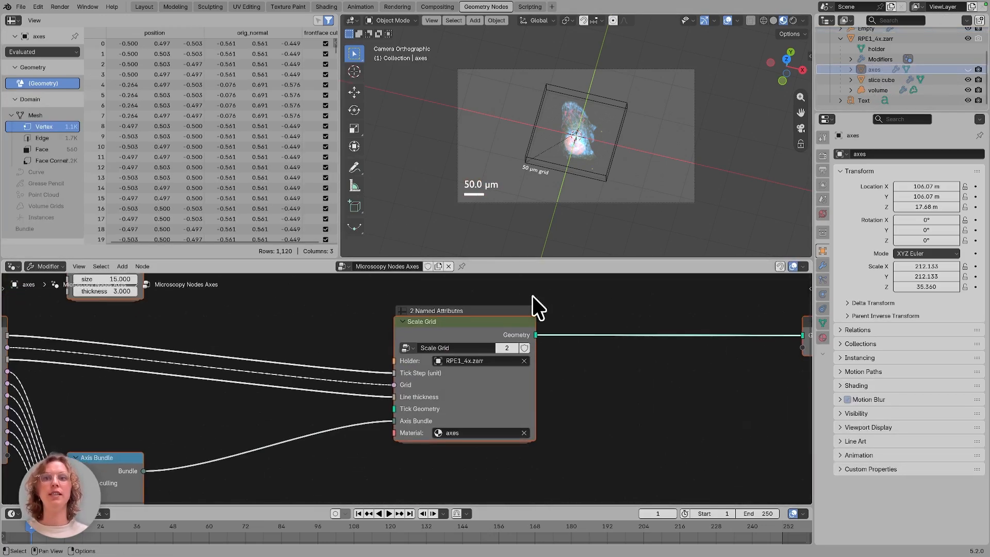
scroll(269, 397, left, 5)
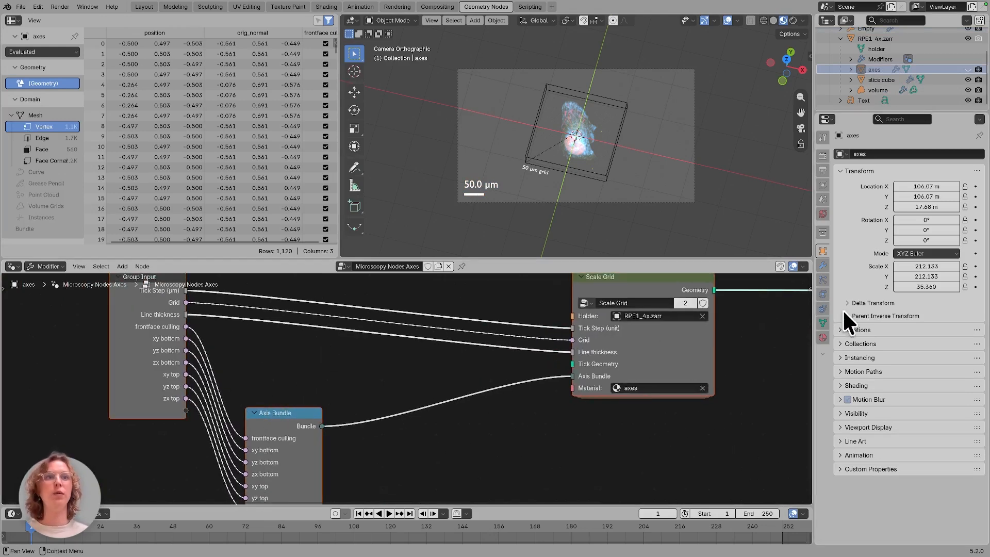
click(823, 265)
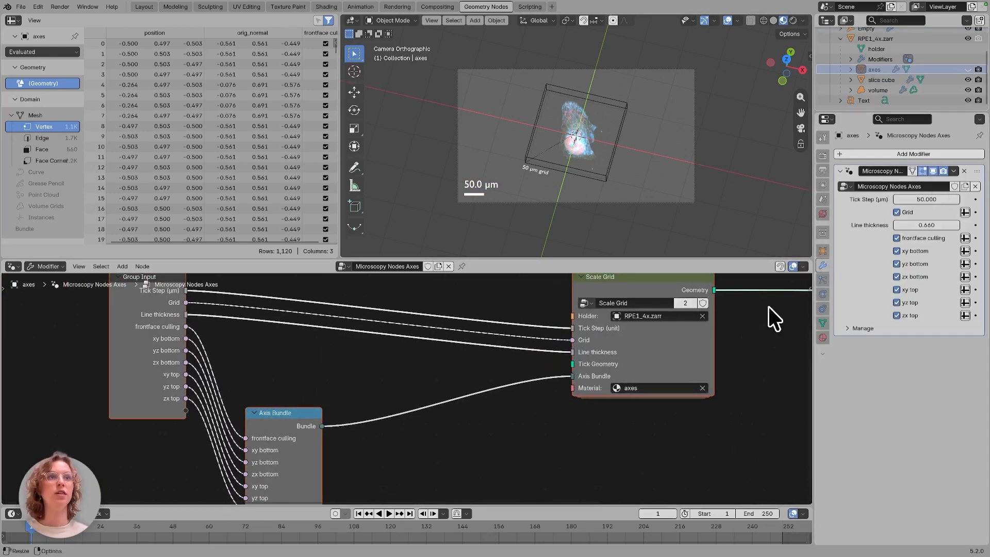
scroll(627, 332, right, 4)
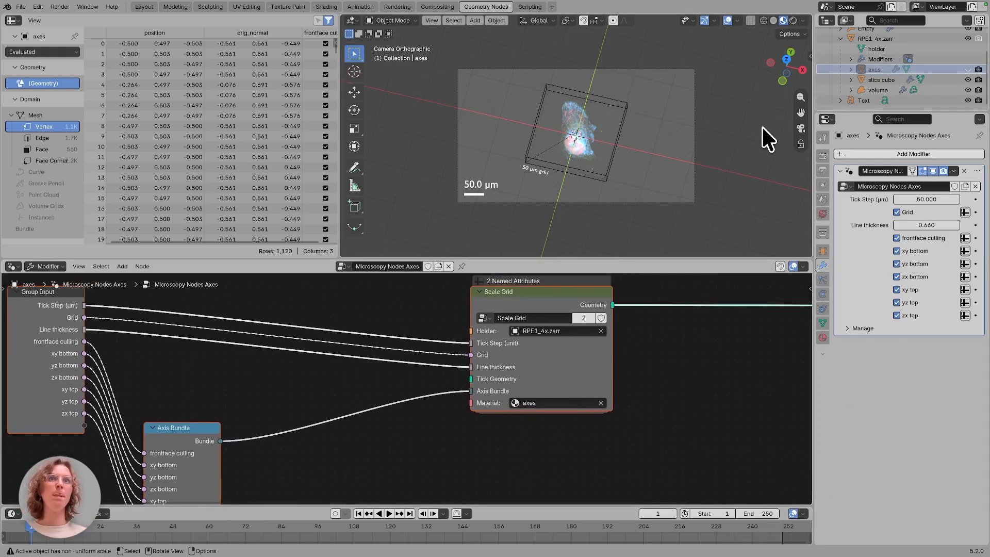
Show the axes object in the viewport and hide the Empty that carries the scale bar.
scroll(673, 172, down, 5)
scroll(672, 171, right, 5)
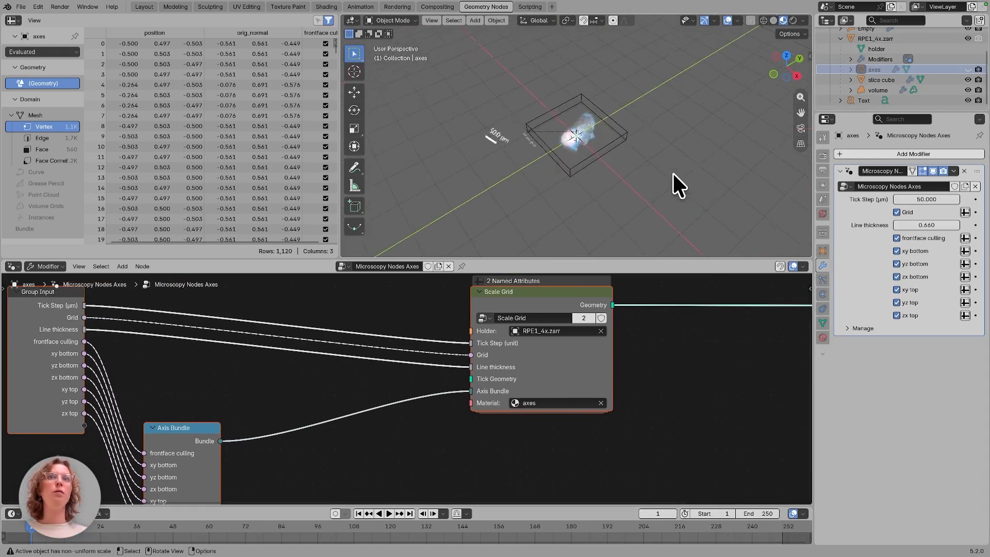
click(968, 69)
scroll(917, 61, up, 4)
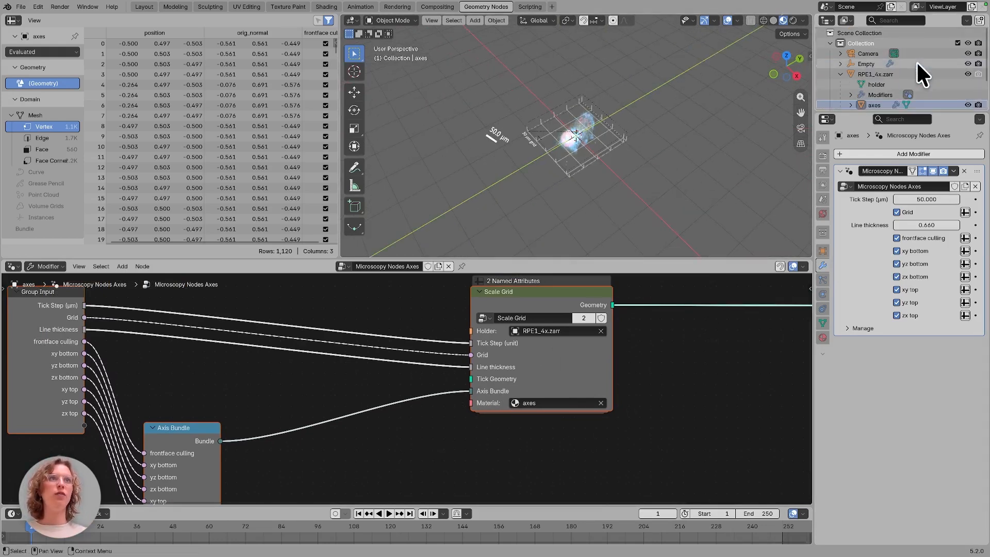
click(968, 63)
scroll(511, 156, left, 8)
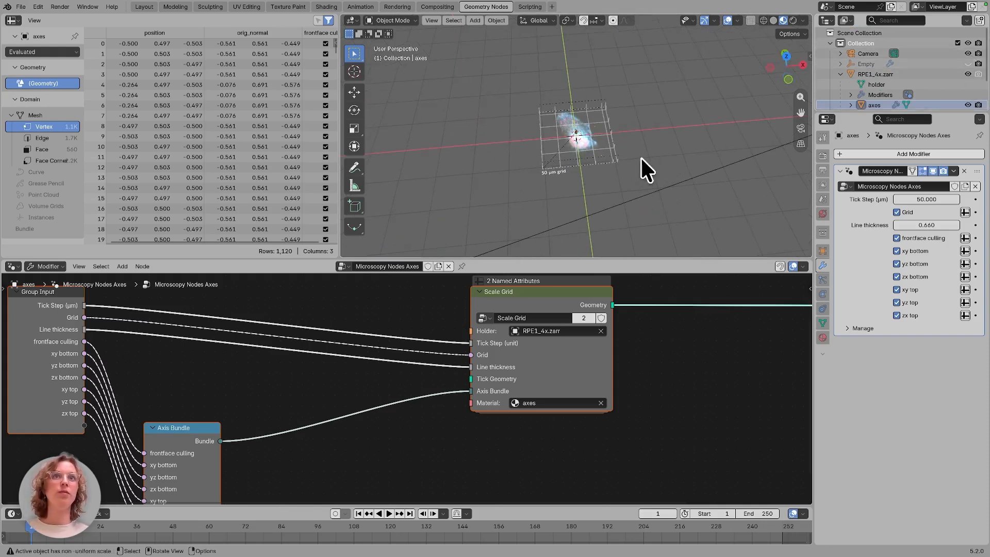
Scale the axes object up well beyond the volume and move it away from the volume's centre.
click(608, 149)
scroll(880, 87, down, 3)
click(883, 74)
key(s)
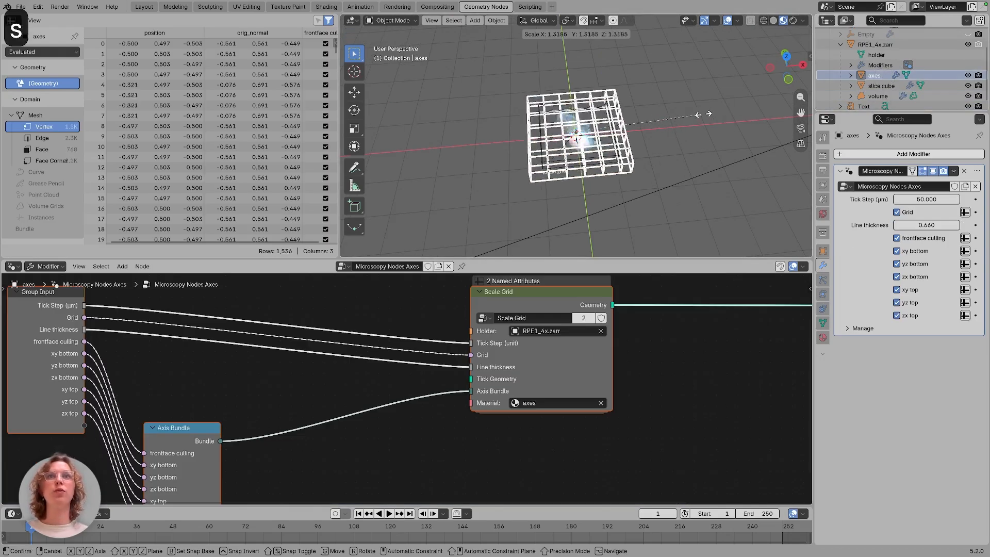
key(g)
click(350, 96)
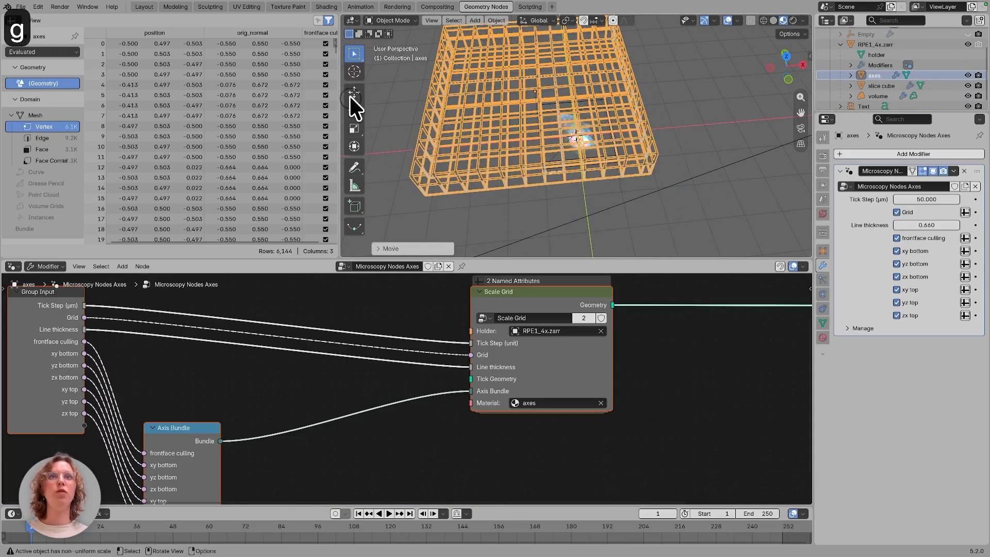
Place the axes grid beside the volume and scale it down to a small box.
middle_drag(506, 178, 427, 161)
click(657, 205)
middle_drag(506, 83, 624, 136)
click(679, 104)
key(s)
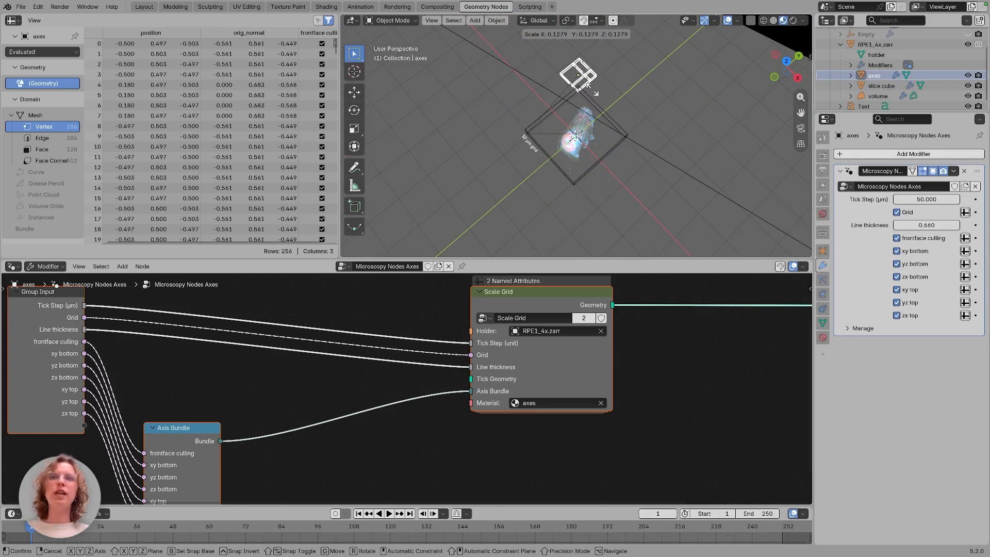
click(618, 82)
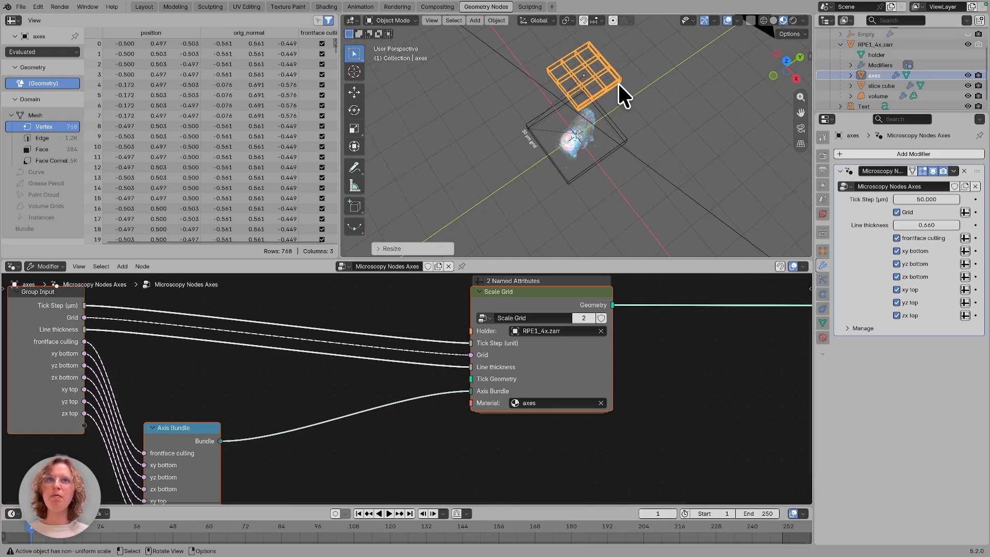
Delete the axes object from RPE1_4x.zarr.
key(x)
click(654, 88)
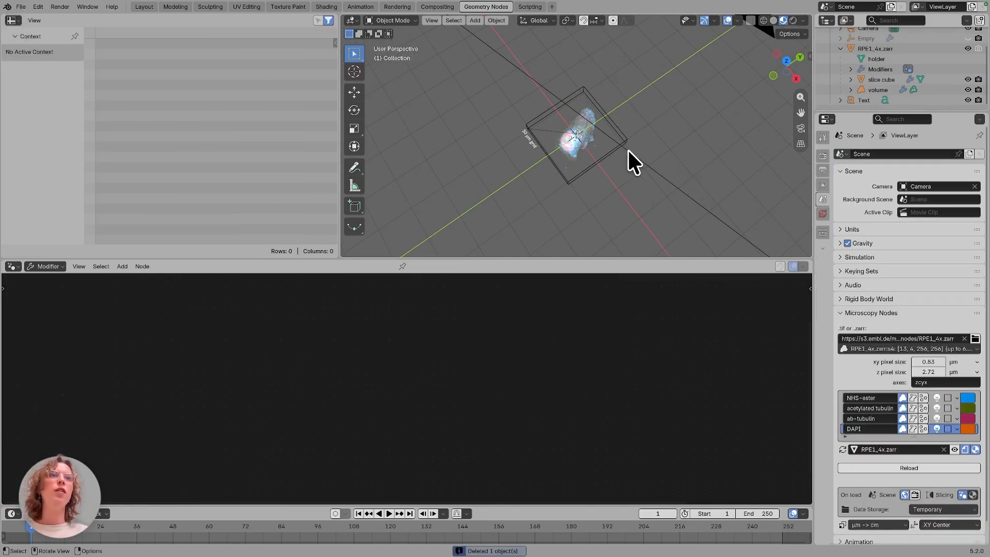
Show the Empty again in the camera view and delete the Scale Grid node from its node tree.
scroll(869, 90, up, 2)
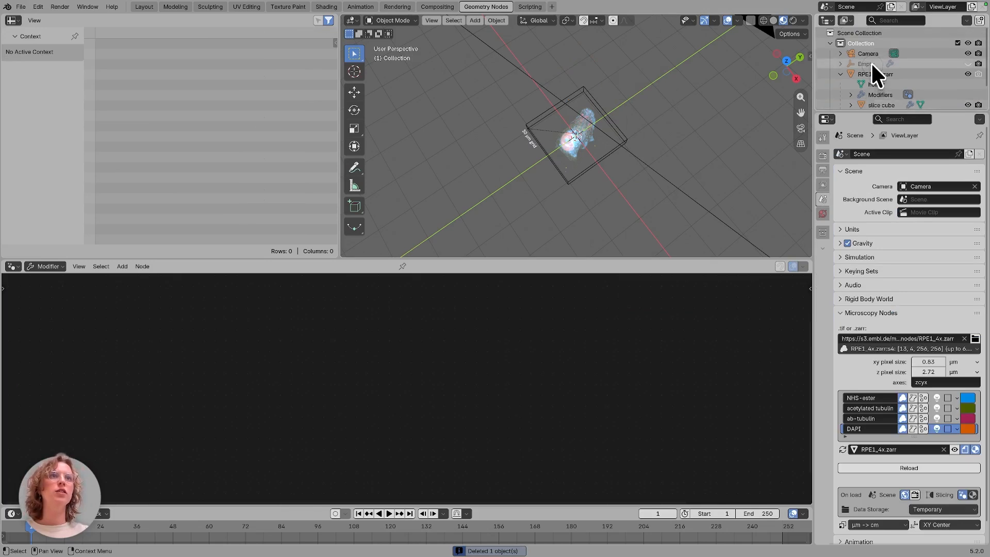
click(871, 64)
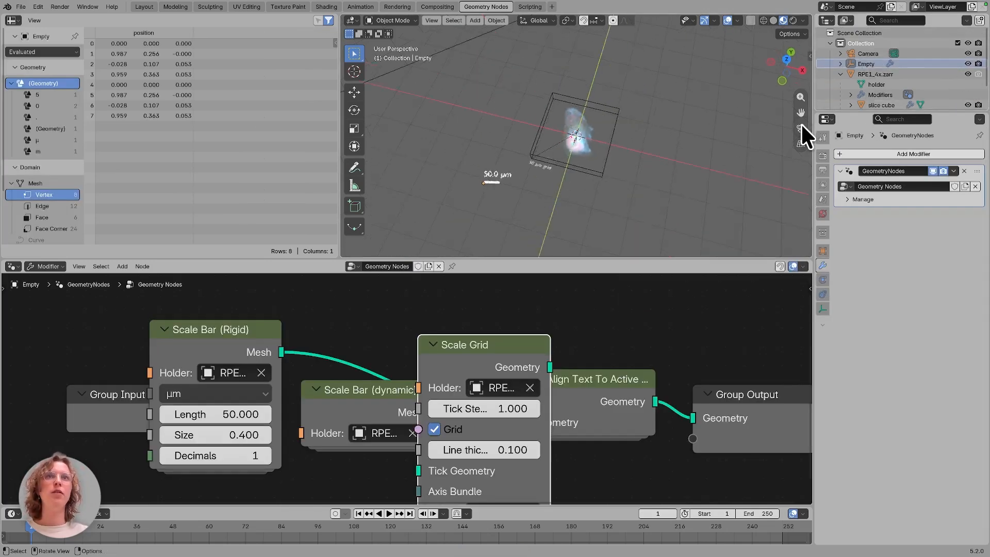
click(800, 128)
key(x)
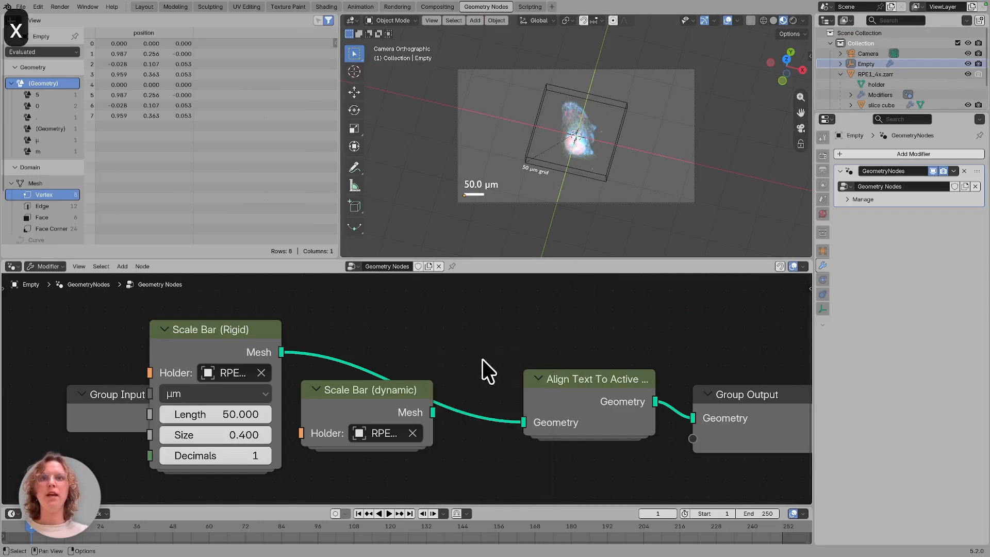
Add a Time Annotation node to the Empty's node tree, place it above the scale bar nodes and widen it.
key(shift+a)
mouse_move(487, 360)
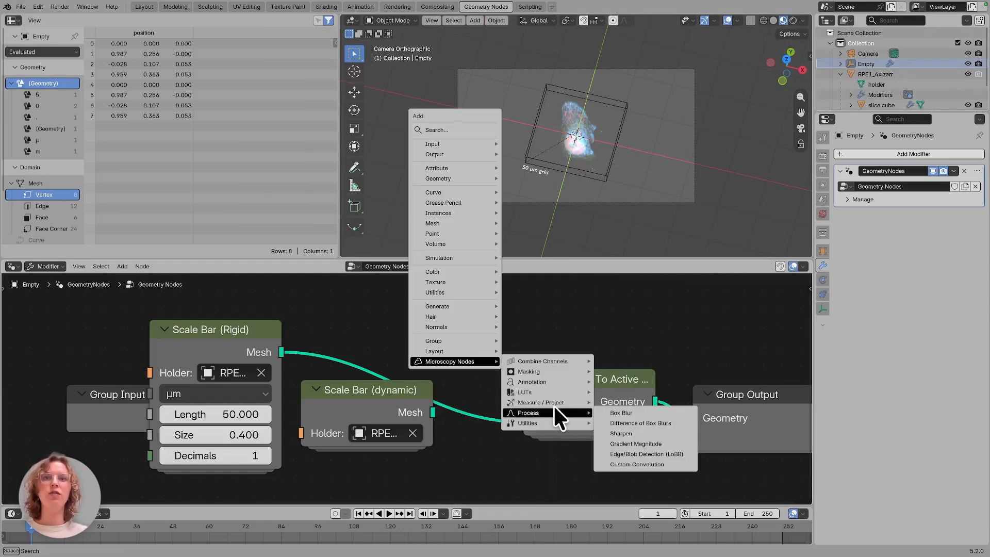
mouse_move(564, 381)
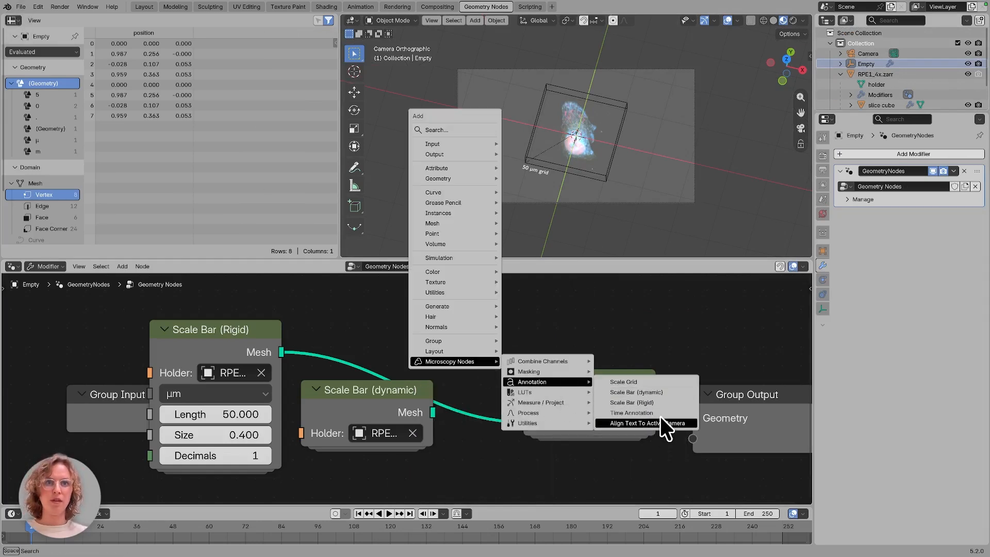
click(660, 413)
click(466, 356)
scroll(465, 356, down, 3)
drag(486, 344, 448, 374)
middle_drag(448, 374, 448, 326)
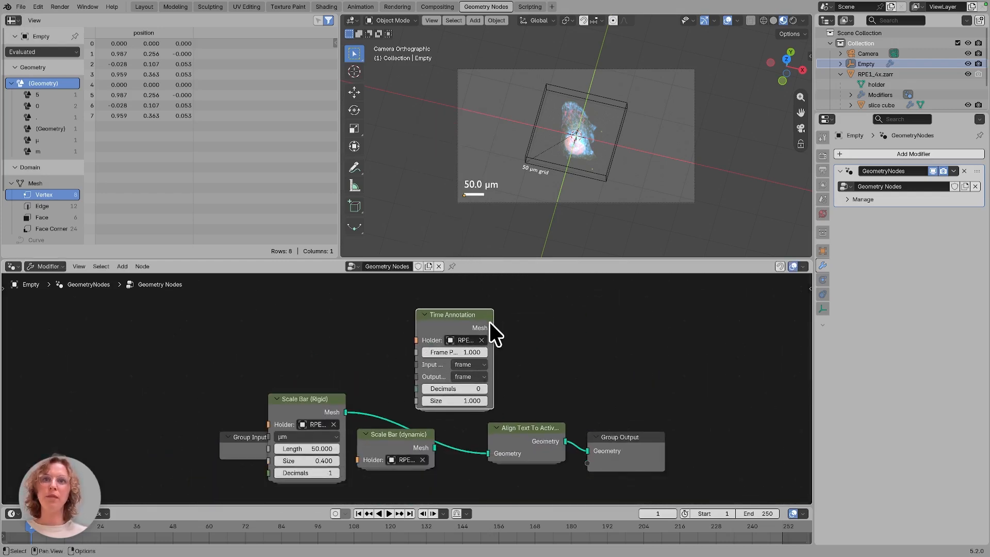
drag(494, 317, 554, 316)
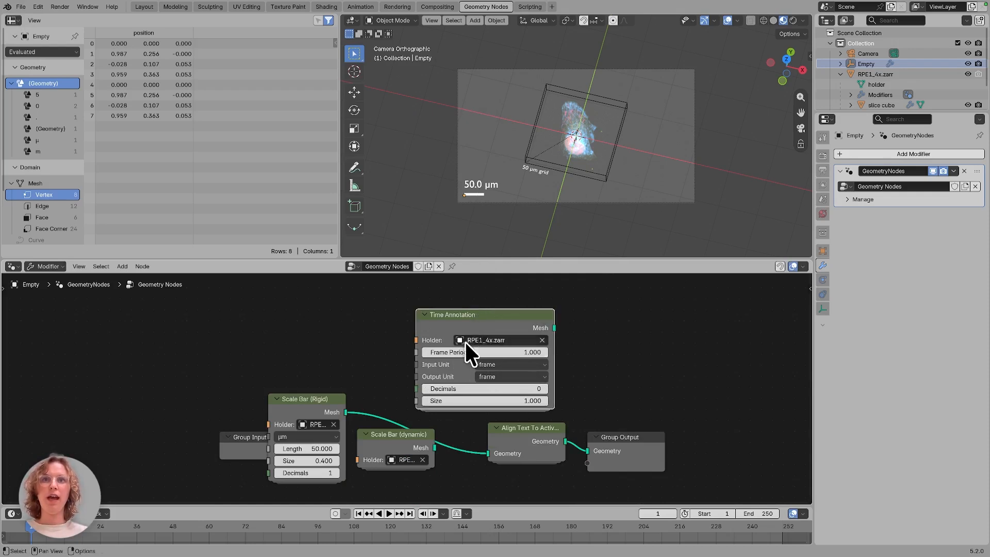
click(532, 364)
click(533, 362)
click(516, 375)
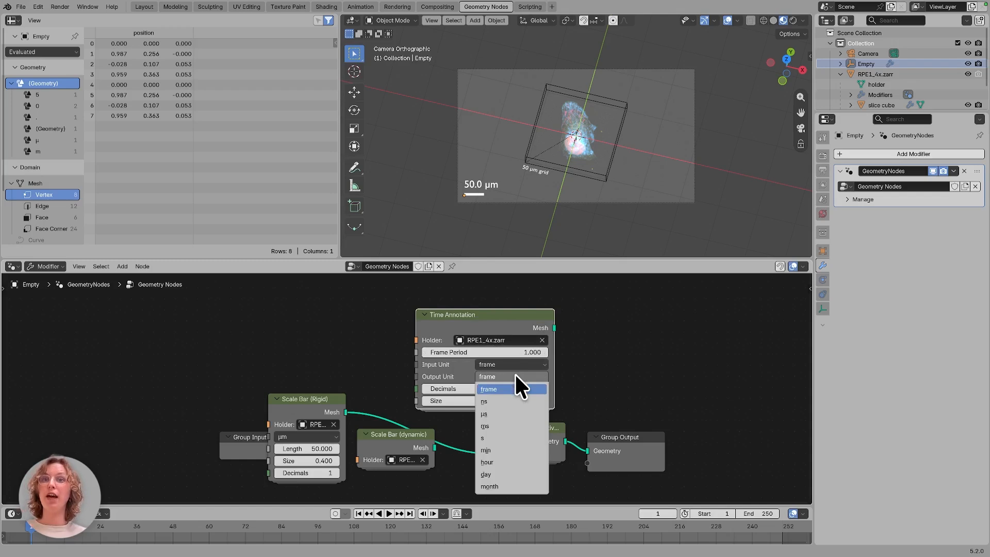
click(515, 375)
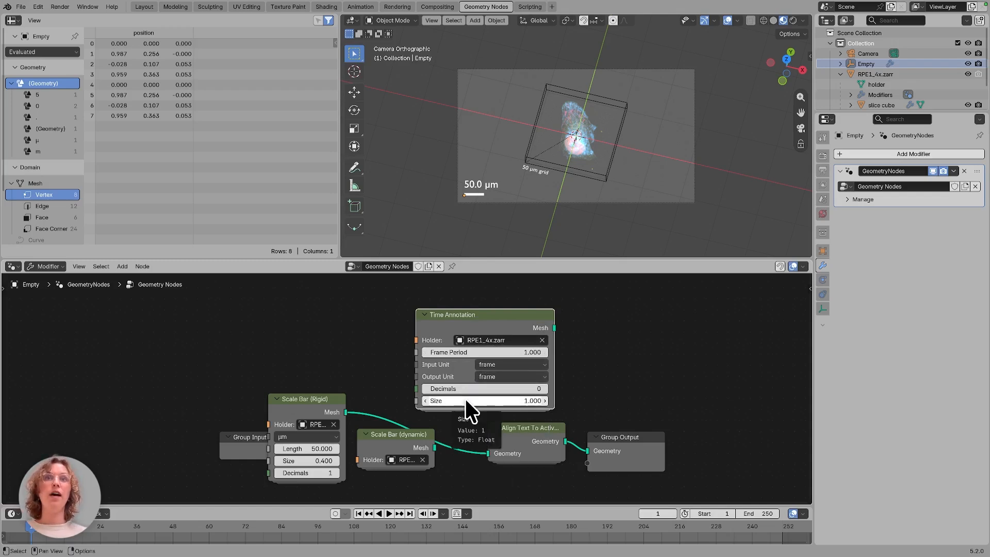
Feed the Time Annotation mesh into the text-alignment node in place of the rigid scale bar, and reposition the Time Annotation node.
mouse_move(554, 328)
mouse_down()
mouse_move(569, 439)
mouse_move(588, 451)
mouse_up()
drag(469, 329, 360, 315)
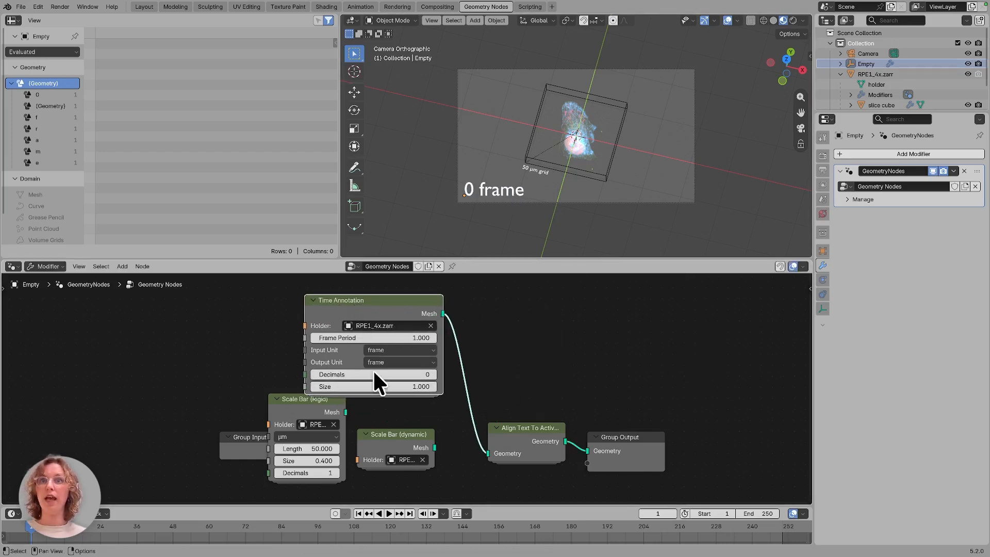
Set the Time Annotation's frame period to 60, its input unit to s and its output unit to min.
click(355, 339)
text(60)
key(Return)
click(393, 349)
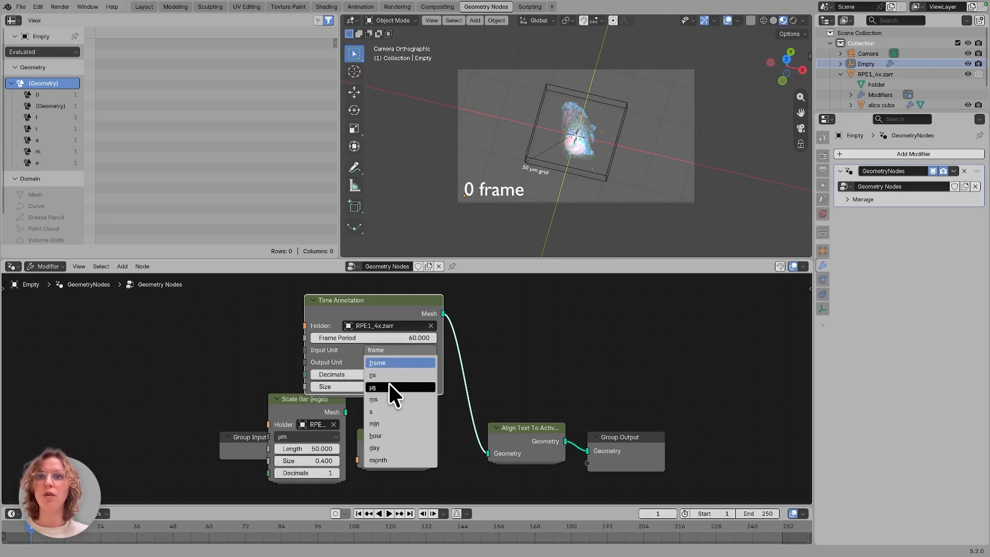
click(381, 411)
click(388, 362)
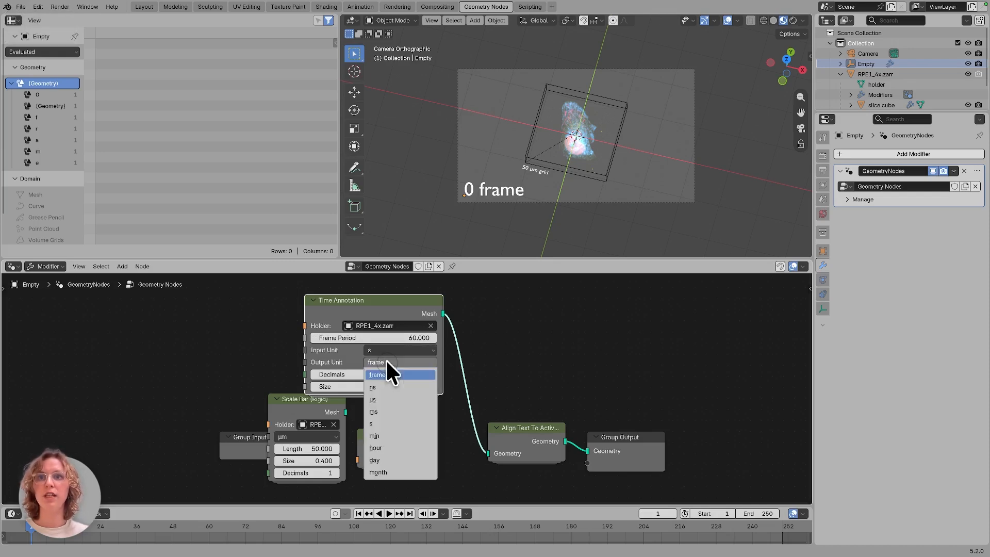
click(395, 436)
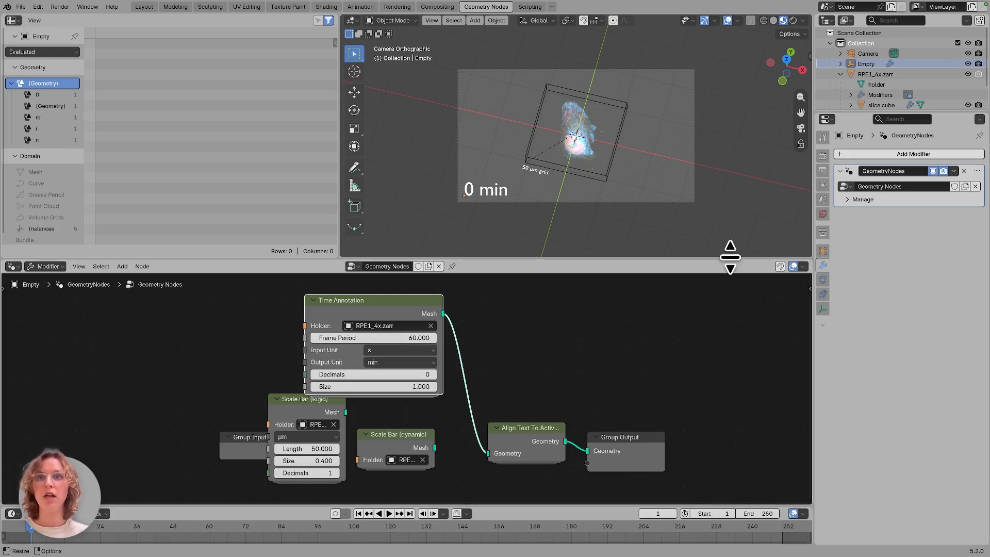
Set the Frame value of RPE1_4x.zarr's Microscopy Nodes Holder modifier to 8.
click(878, 74)
mouse_move(929, 199)
mouse_down()
mouse_move(946, 199)
mouse_move(926, 203)
mouse_up()
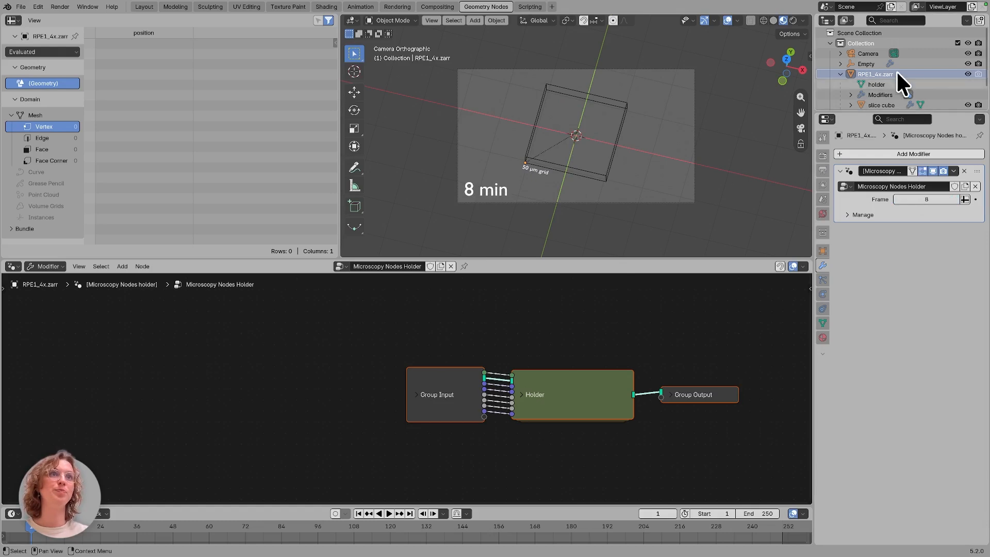
scroll(877, 72, down, 2)
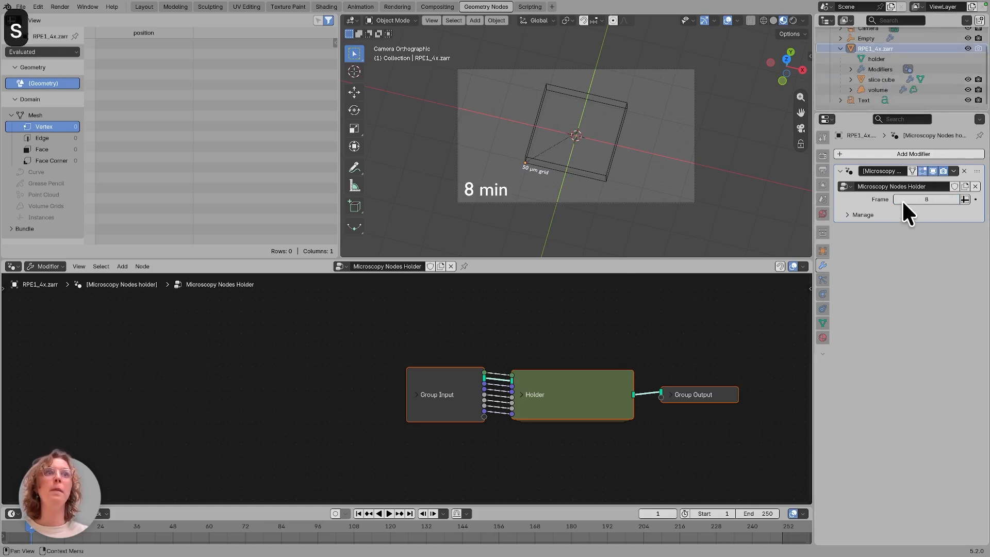
middle_drag(595, 112, 595, 111)
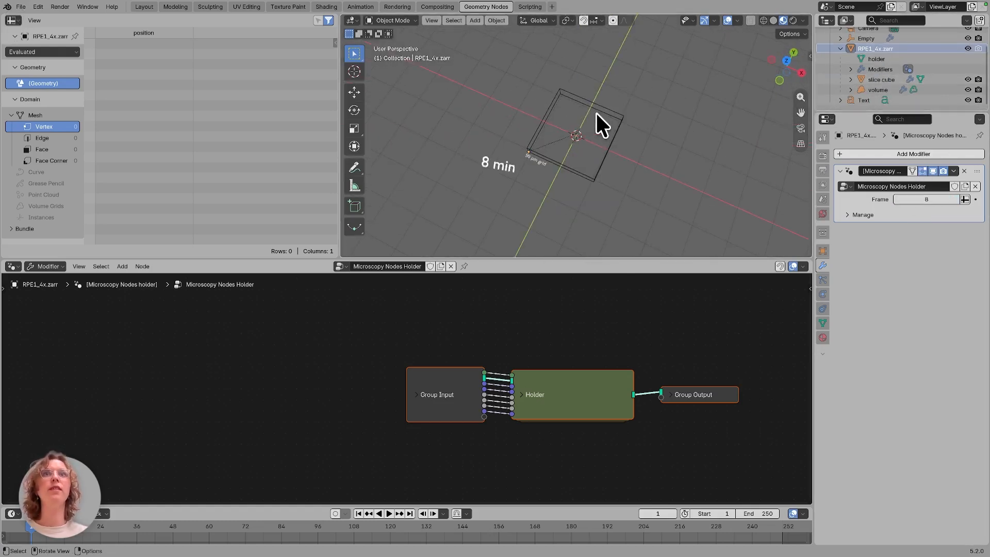
click(800, 128)
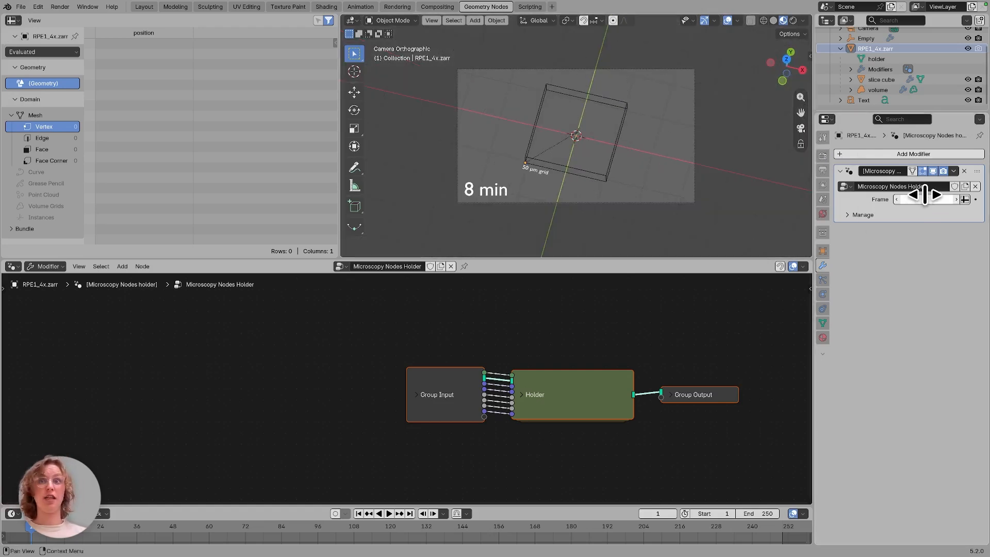